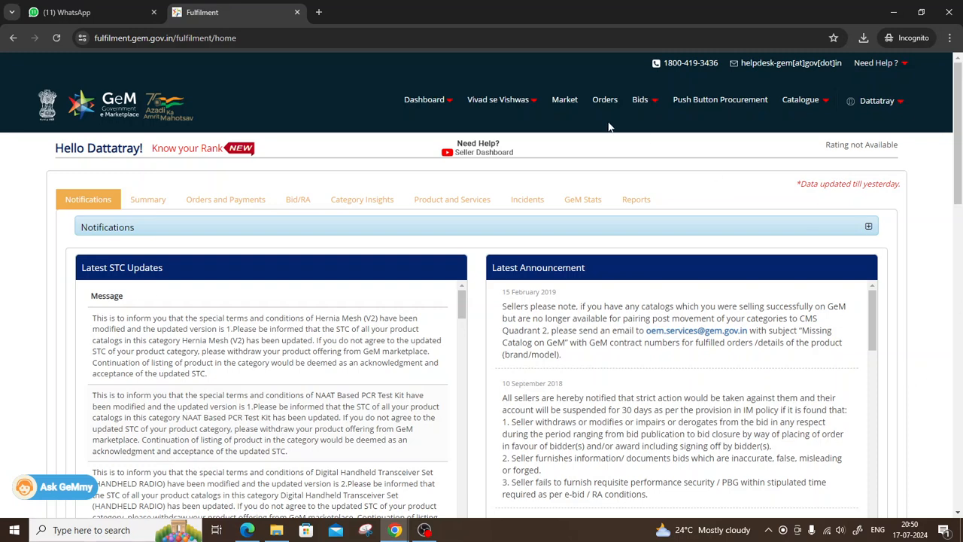
Reveal the List of Bids option under the Bids menu on the seller dashboard
{"action": "scroll", "coordinate": [673, 179], "scroll_direction": "down", "scroll_amount": 1}
{"action": "scroll", "coordinate": [684, 159], "scroll_direction": "up", "scroll_amount": 1}
{"action": "mouse_move", "coordinate": [655, 105]}
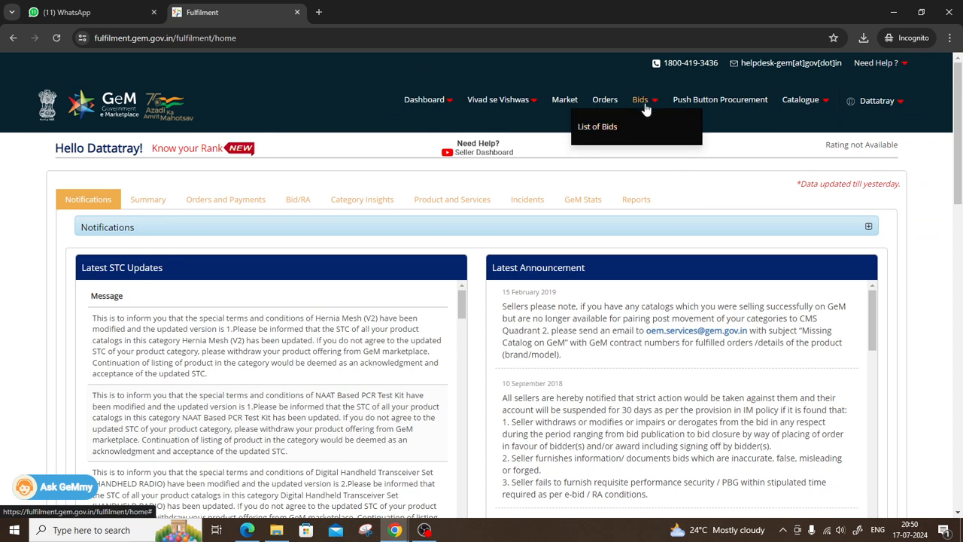
Run an Exact Bid Search for GEM/2024/B/5144499 in the bid listing
{"action": "left_click", "coordinate": [612, 128]}
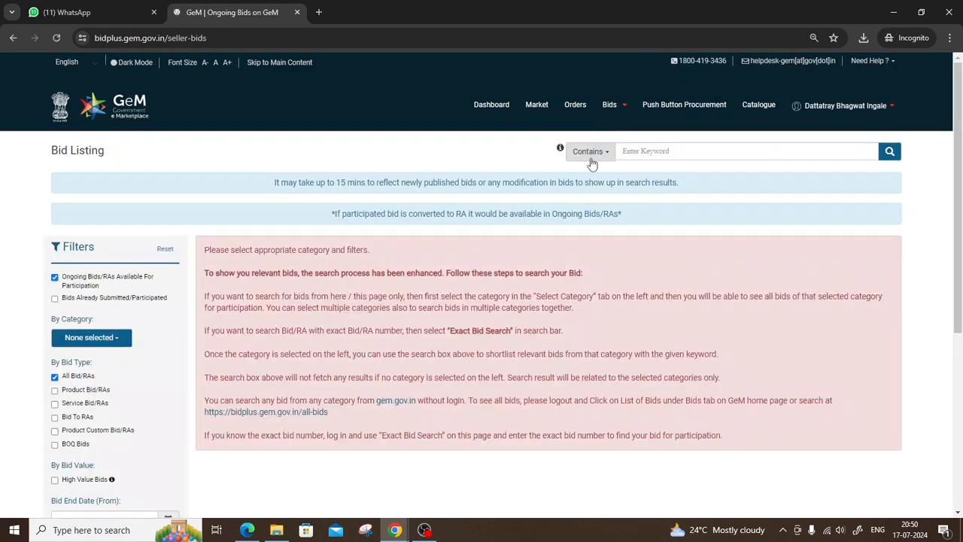
{"action": "left_click", "coordinate": [590, 155]}
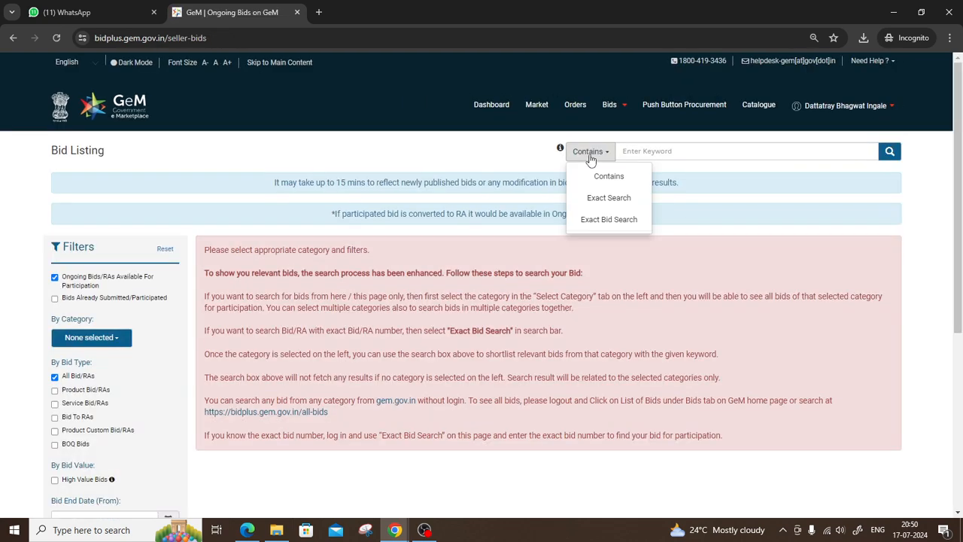
{"action": "left_click", "coordinate": [593, 223]}
{"action": "left_click", "coordinate": [680, 155]}
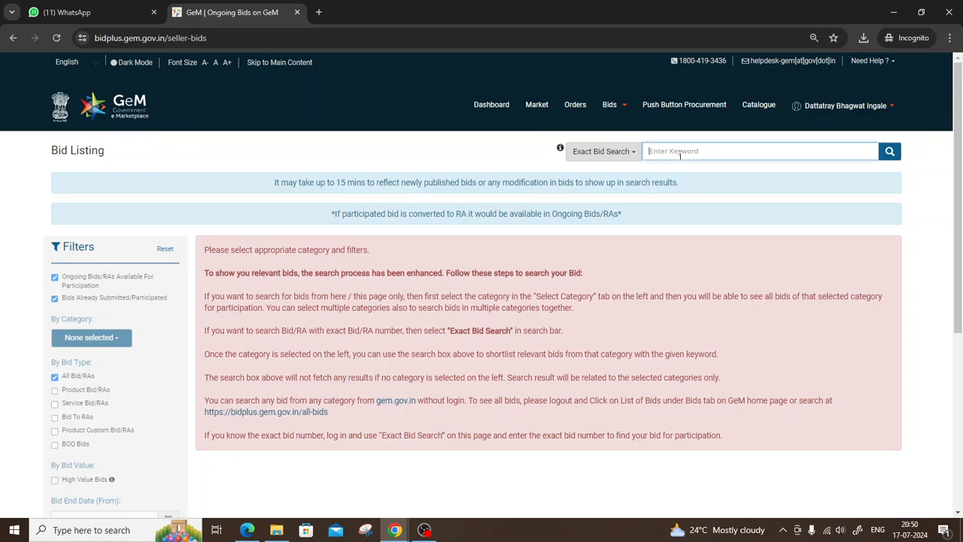
{"action": "type", "text": "GEM/2024/B/5144499"}
{"action": "left_click", "coordinate": [889, 152]}
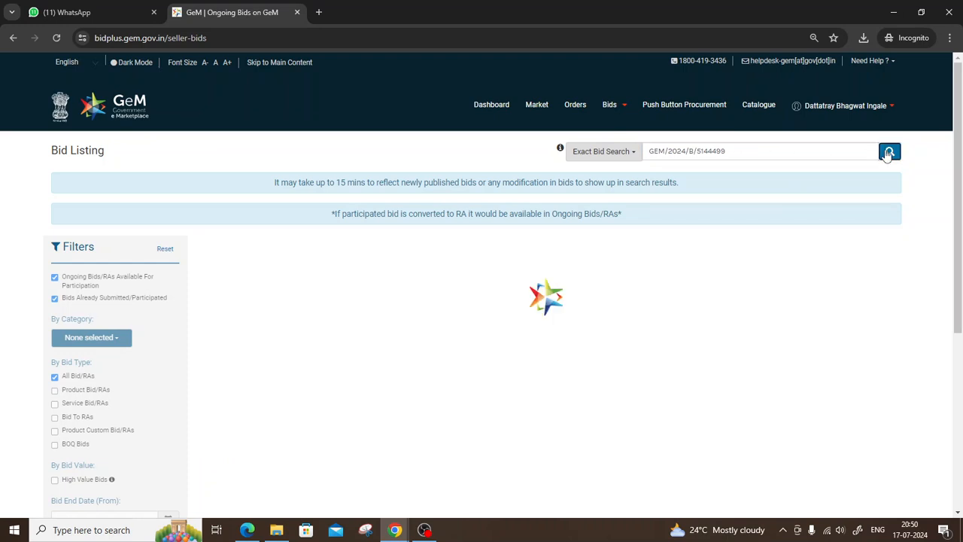
Highlight the result's department, end date 19-07-2024 7:00 PM and item E - Cart for Garbage (V2)
{"action": "left_click_drag", "start_coordinate": [430, 293], "coordinate": [528, 308]}
{"action": "left_click", "coordinate": [592, 316]}
{"action": "left_click_drag", "start_coordinate": [433, 305], "coordinate": [522, 309]}
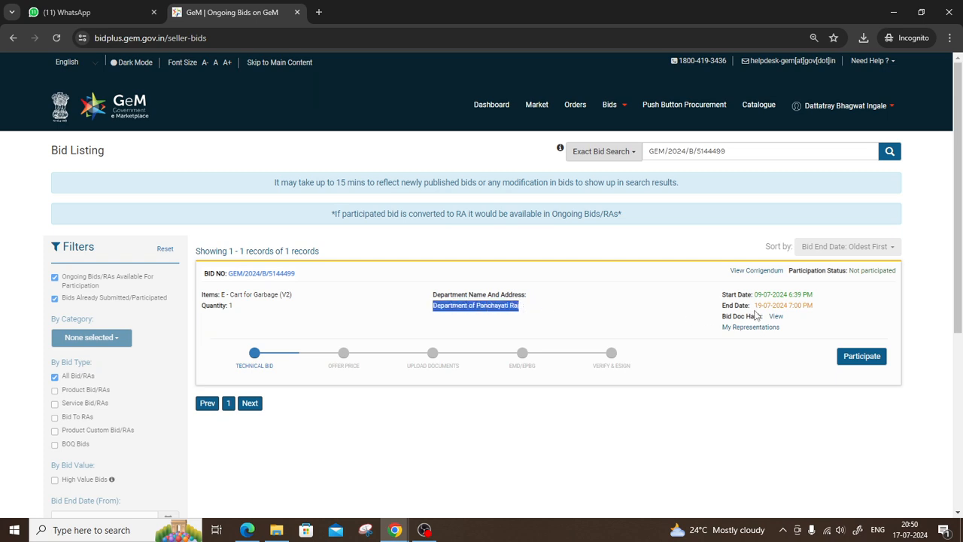
{"action": "left_click_drag", "start_coordinate": [754, 305], "coordinate": [819, 309]}
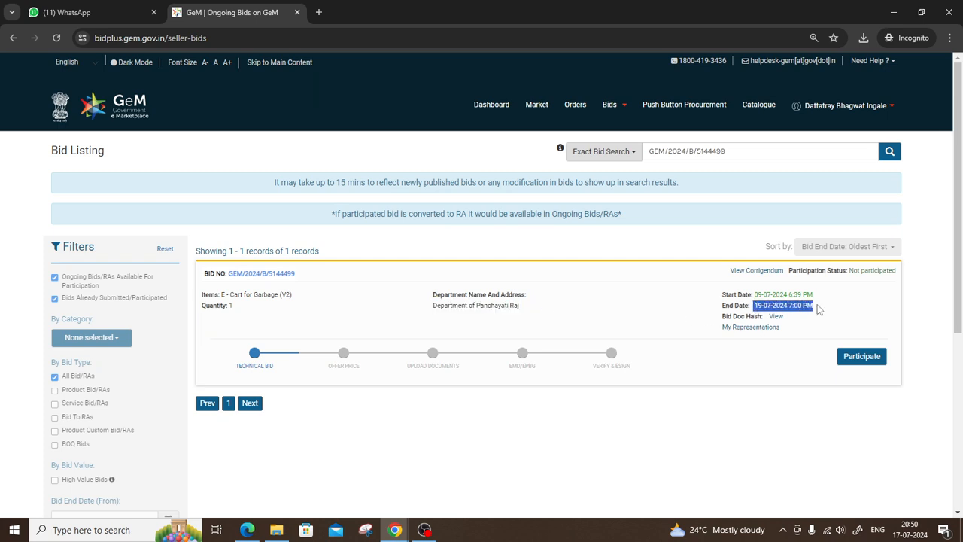
{"action": "left_click", "coordinate": [293, 298]}
{"action": "left_click_drag", "start_coordinate": [294, 298], "coordinate": [221, 298]}
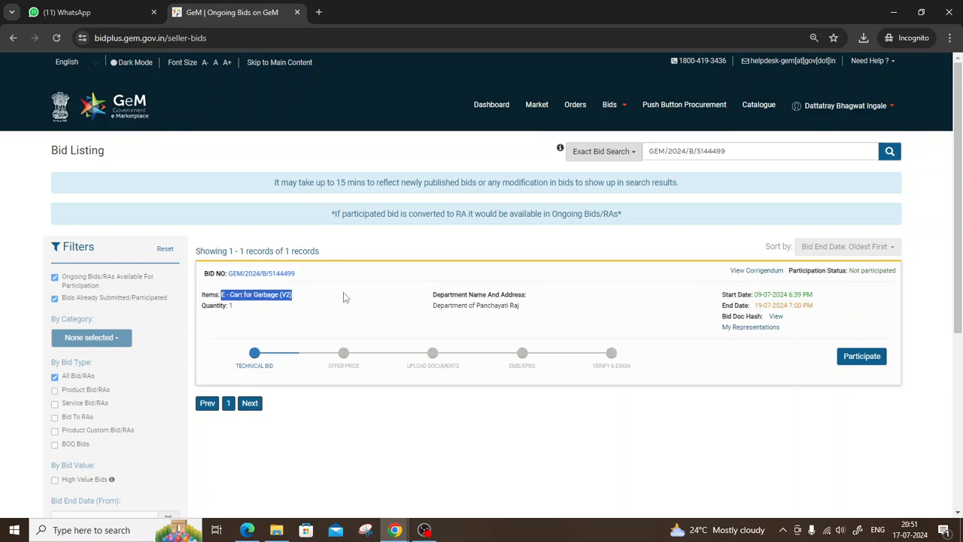
Save the bid document as GeM-Bidding-6623064.pdf in Downloads and open it
{"action": "left_click", "coordinate": [249, 273]}
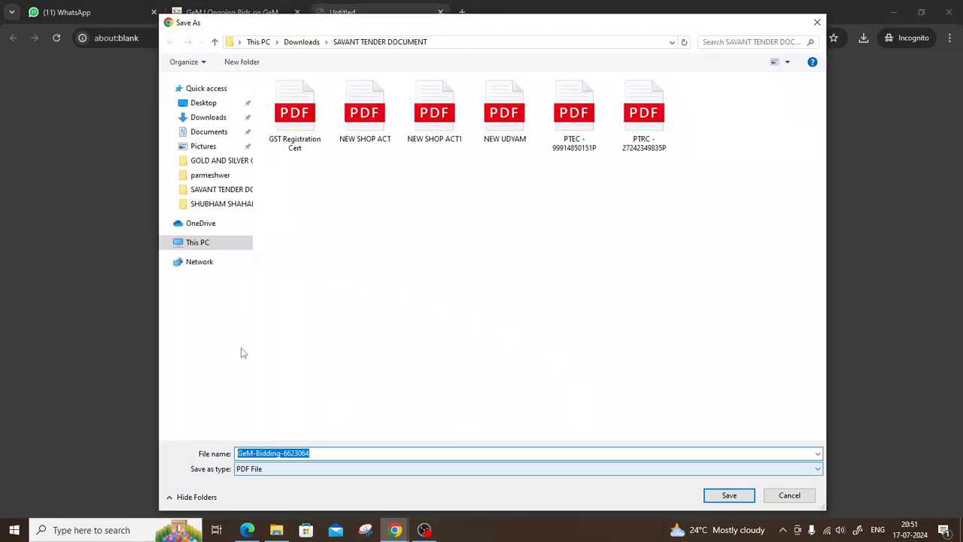
{"action": "left_click", "coordinate": [203, 117]}
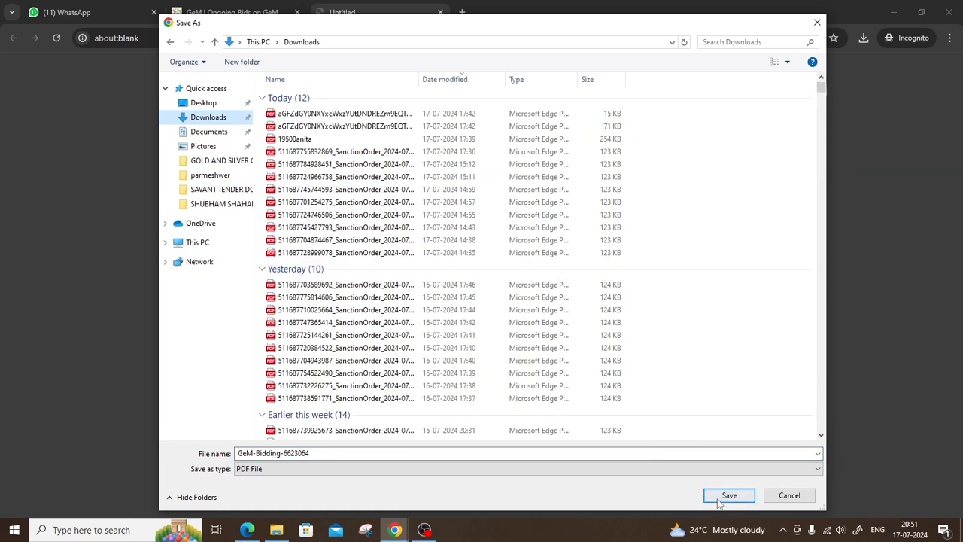
{"action": "left_click", "coordinate": [717, 493]}
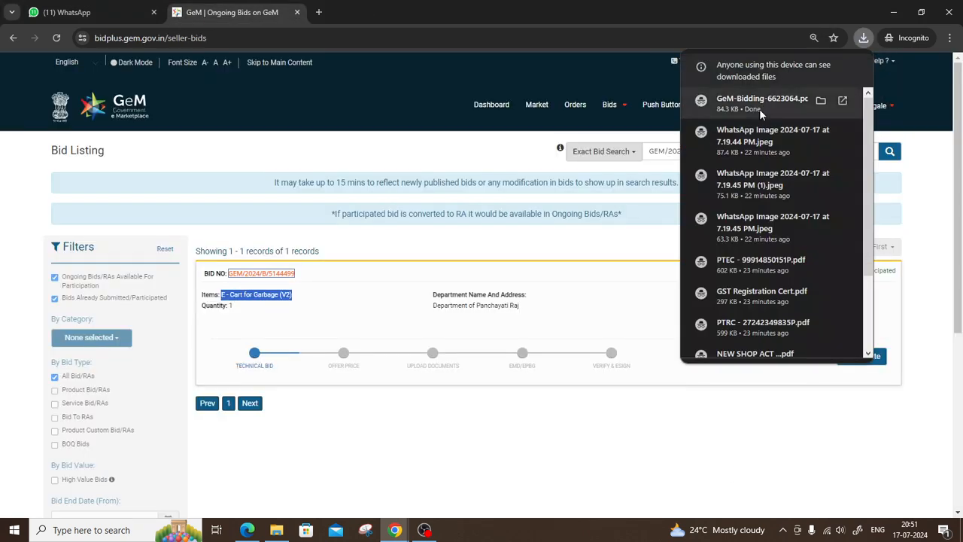
{"action": "left_click", "coordinate": [759, 110]}
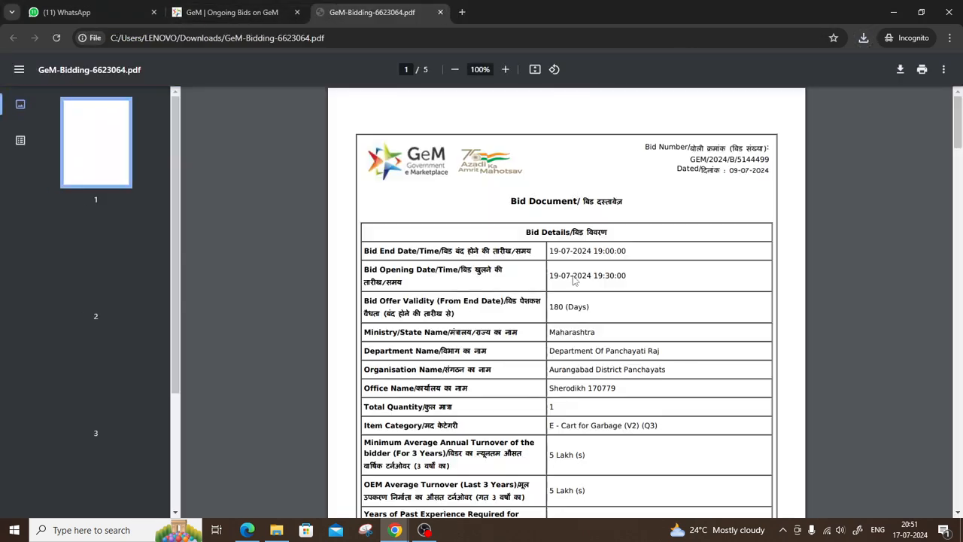
Scroll through the PDF to read the E-Cart specifications
{"action": "scroll", "coordinate": [572, 279], "scroll_direction": "down", "scroll_amount": 10}
{"action": "scroll", "coordinate": [572, 278], "scroll_direction": "up", "scroll_amount": 10}
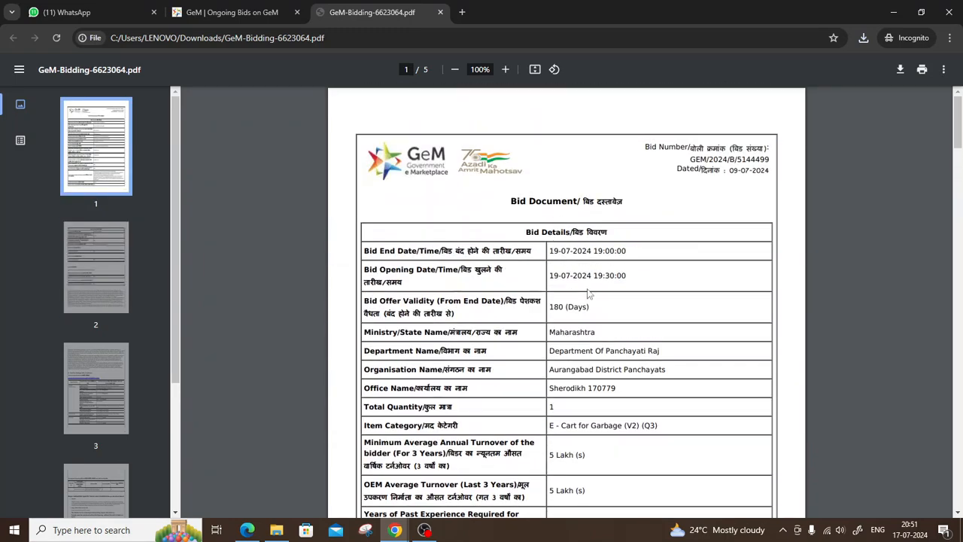
{"action": "scroll", "coordinate": [578, 344], "scroll_direction": "down", "scroll_amount": 4}
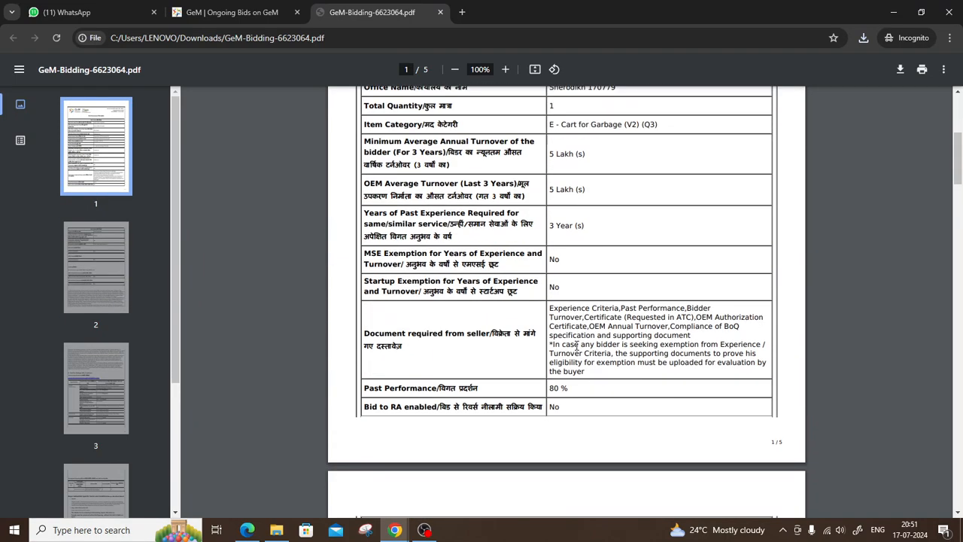
{"action": "left_click_drag", "start_coordinate": [552, 307], "coordinate": [638, 364]}
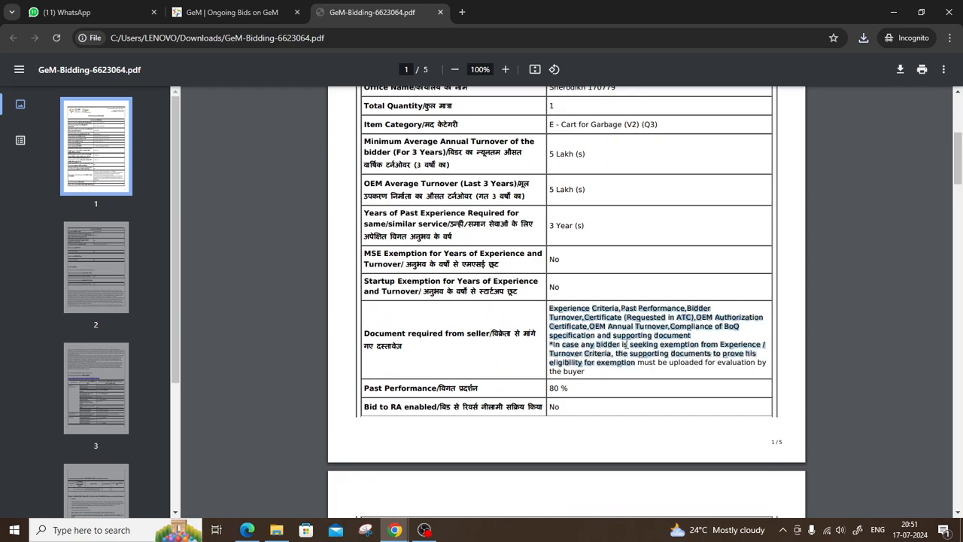
{"action": "scroll", "coordinate": [626, 344], "scroll_direction": "down", "scroll_amount": 4}
{"action": "scroll", "coordinate": [626, 344], "scroll_direction": "down", "scroll_amount": 14}
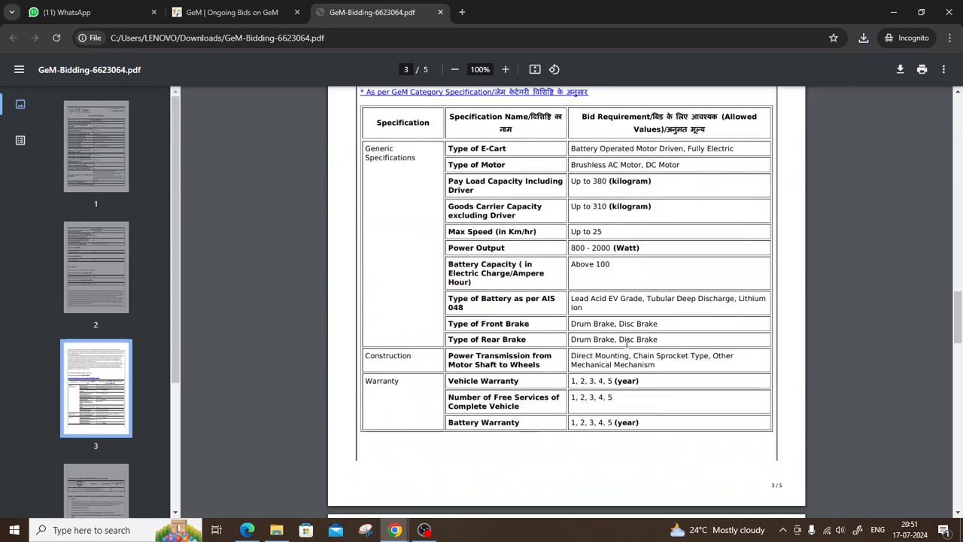
Highlight the E - Cart For Garbage heading and specification rows through Construction
{"action": "scroll", "coordinate": [626, 344], "scroll_direction": "up", "scroll_amount": 2}
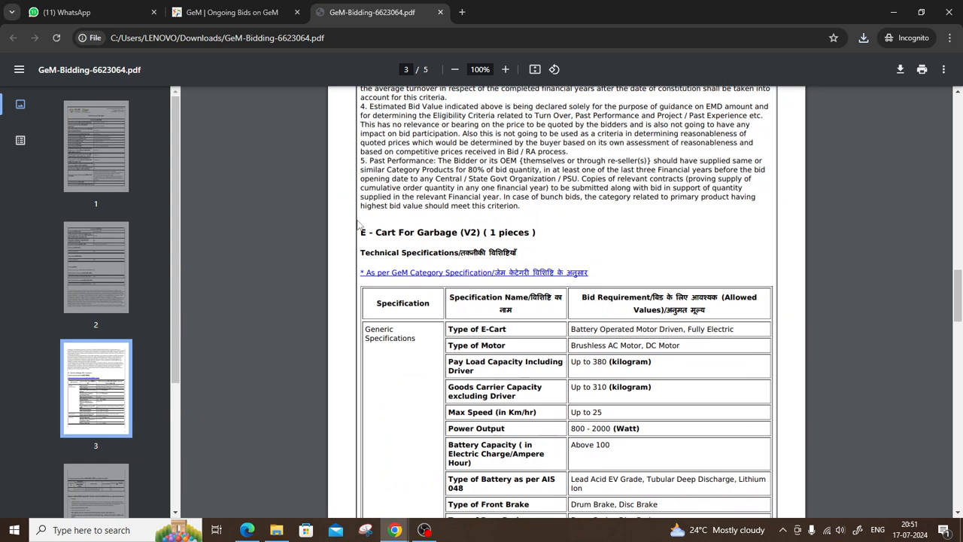
{"action": "left_click_drag", "start_coordinate": [360, 232], "coordinate": [462, 234]}
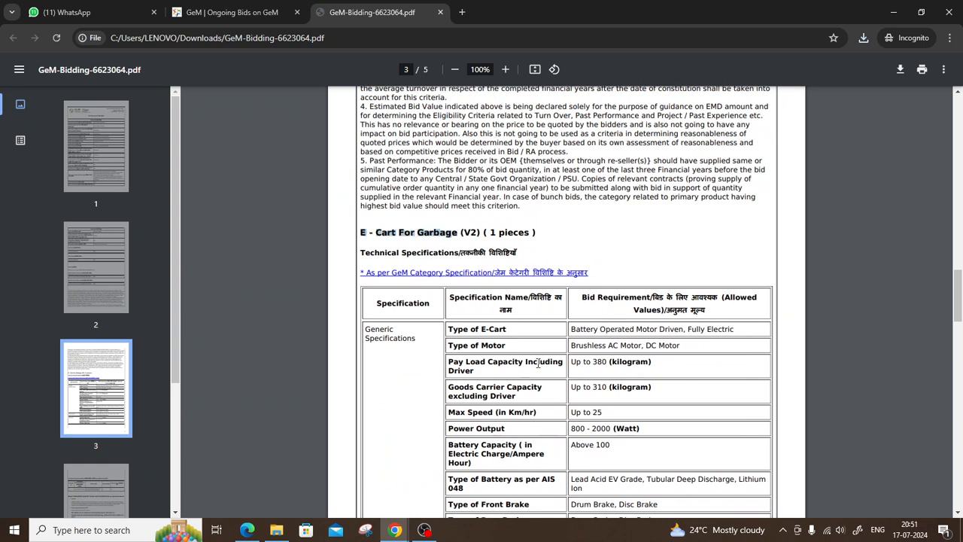
{"action": "scroll", "coordinate": [604, 428], "scroll_direction": "down", "scroll_amount": 7}
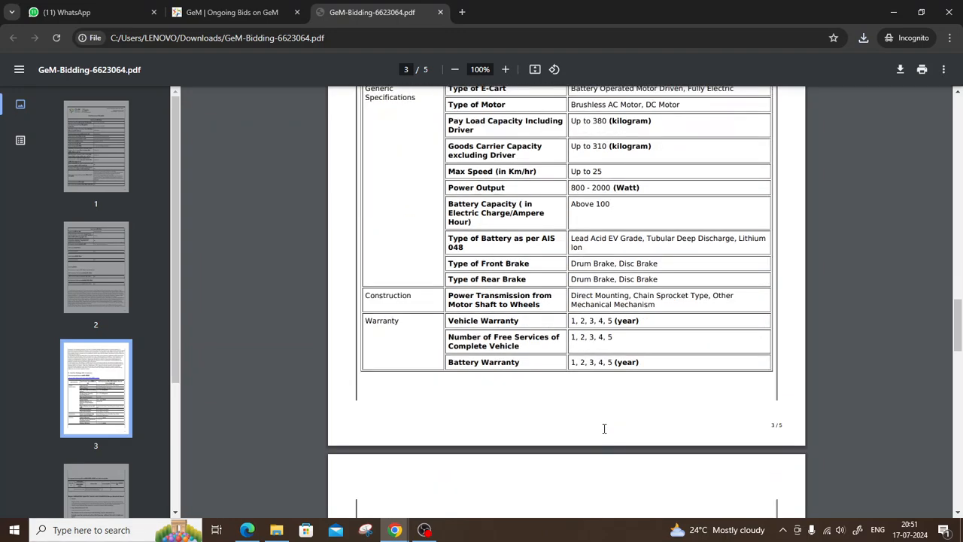
{"action": "scroll", "coordinate": [604, 428], "scroll_direction": "up", "scroll_amount": 4}
{"action": "scroll", "coordinate": [604, 428], "scroll_direction": "up", "scroll_amount": 3}
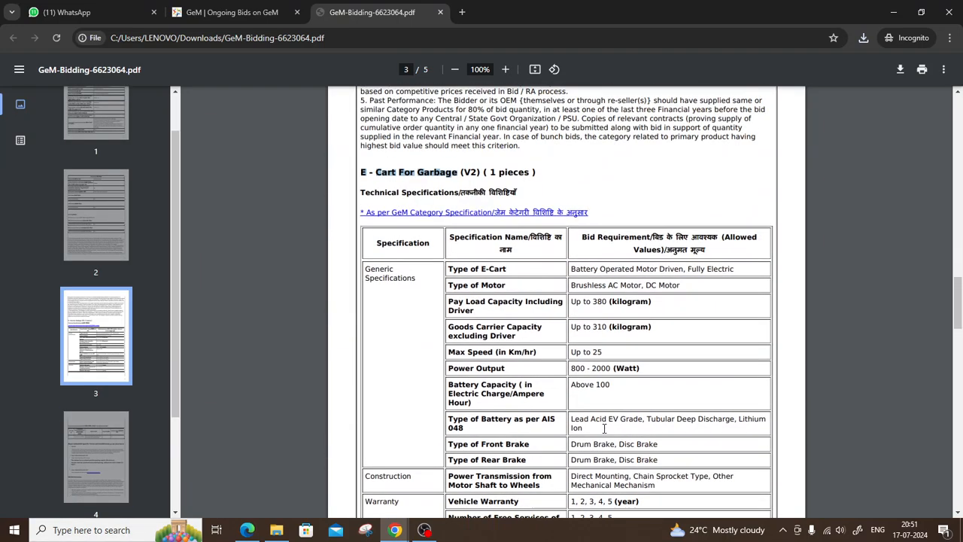
{"action": "left_click", "coordinate": [448, 268]}
{"action": "left_click_drag", "start_coordinate": [448, 268], "coordinate": [724, 502]}
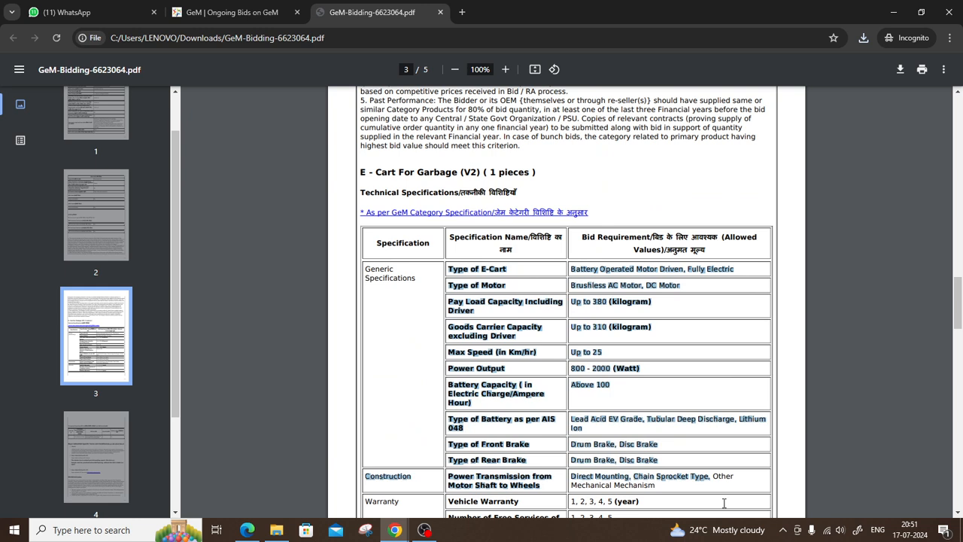
{"action": "left_click", "coordinate": [618, 387]}
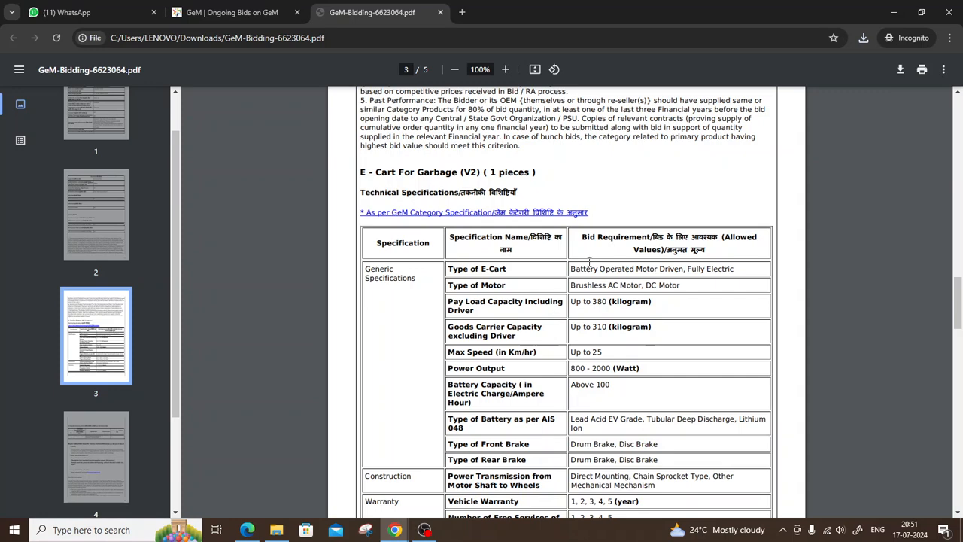
Read the required values down to front brake, then return to the GeM bid listing
{"action": "scroll", "coordinate": [623, 351], "scroll_direction": "down", "scroll_amount": 3}
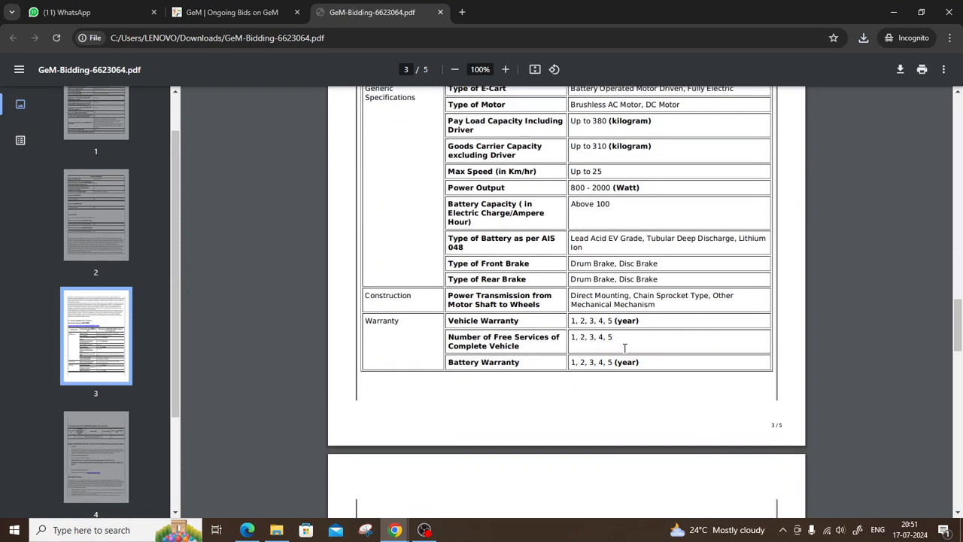
{"action": "scroll", "coordinate": [594, 268], "scroll_direction": "up", "scroll_amount": 3}
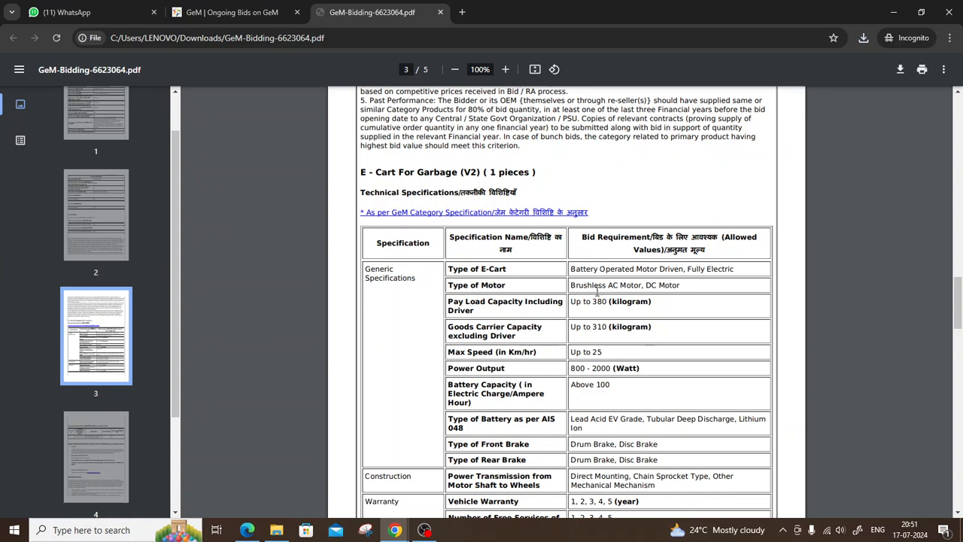
{"action": "left_click_drag", "start_coordinate": [582, 268], "coordinate": [658, 444]}
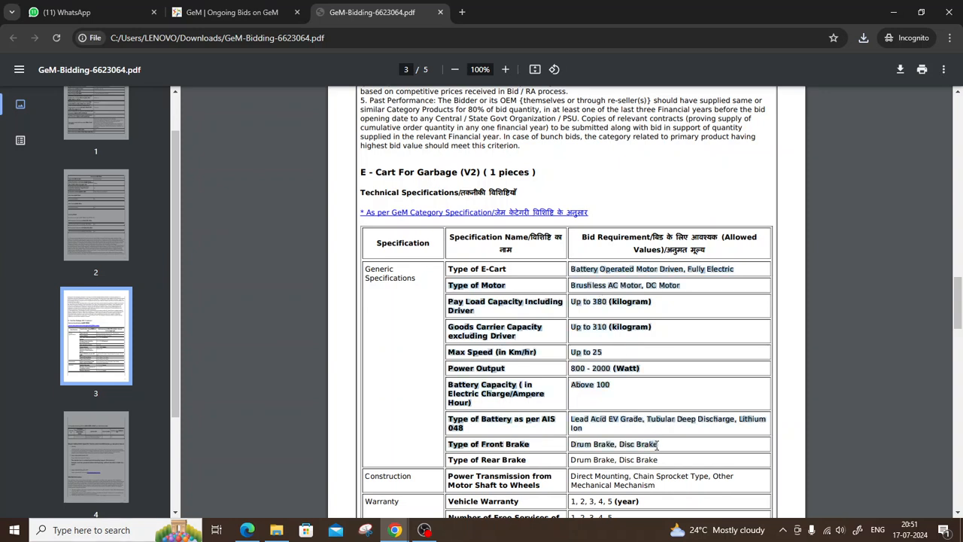
{"action": "left_click", "coordinate": [608, 300]}
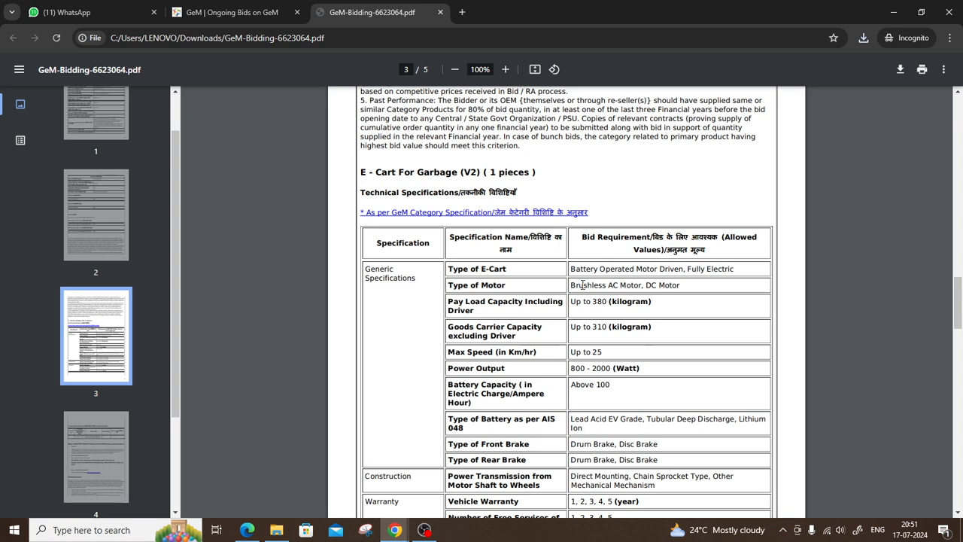
{"action": "scroll", "coordinate": [525, 331], "scroll_direction": "down", "scroll_amount": 4}
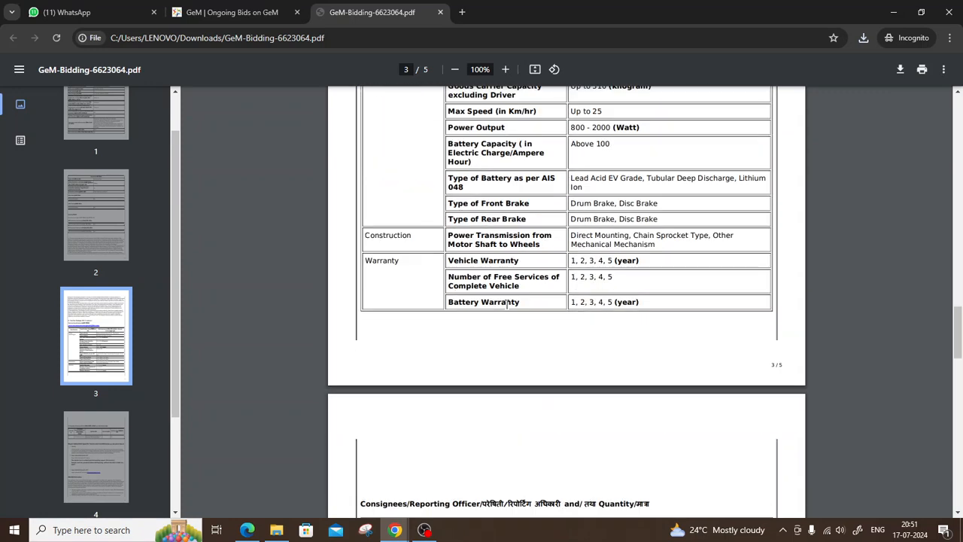
{"action": "scroll", "coordinate": [527, 335], "scroll_direction": "down", "scroll_amount": 1}
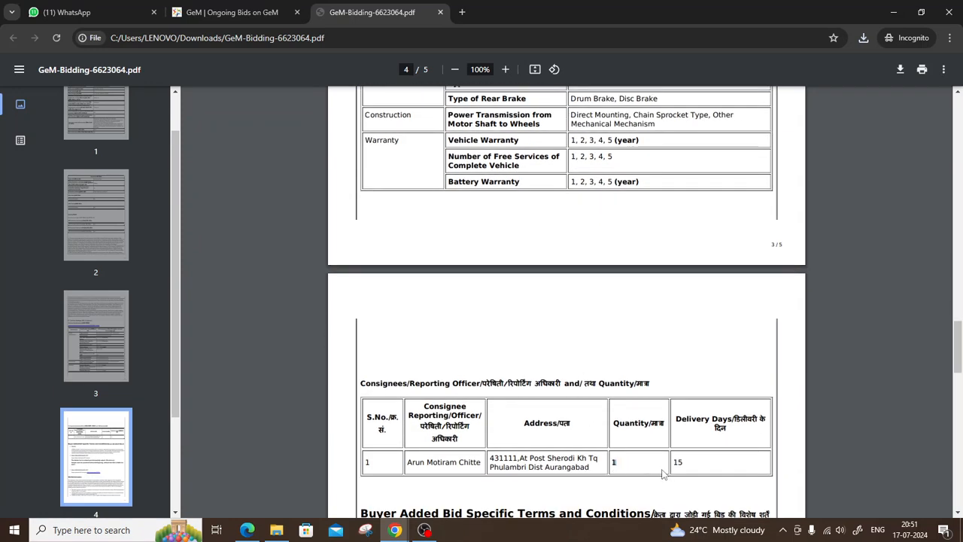
{"action": "scroll", "coordinate": [659, 473], "scroll_direction": "up", "scroll_amount": 1}
{"action": "scroll", "coordinate": [576, 400], "scroll_direction": "up", "scroll_amount": 5}
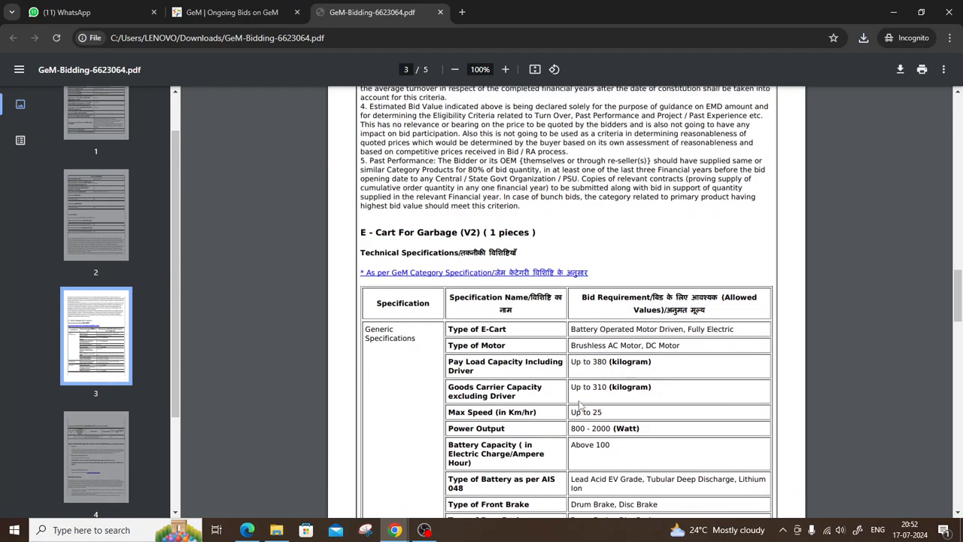
{"action": "left_click", "coordinate": [248, 12]}
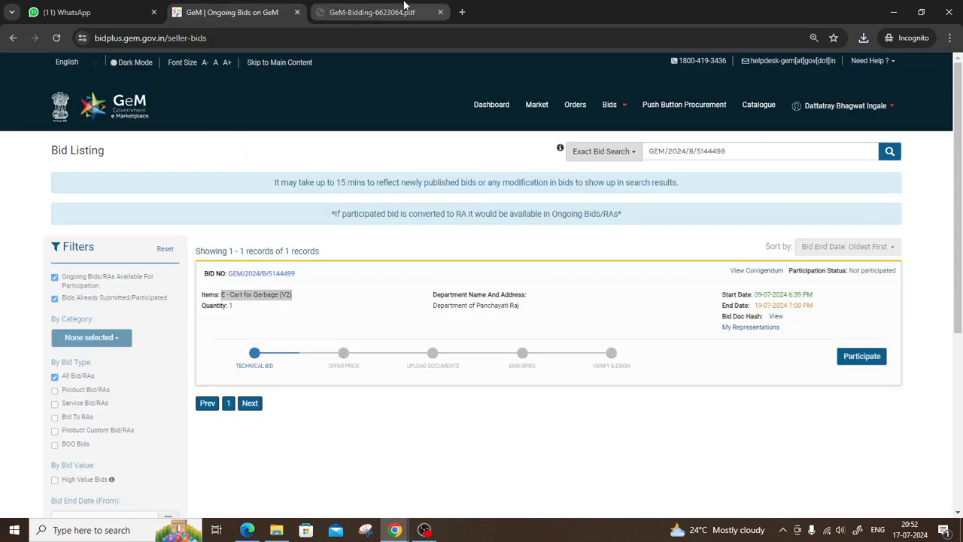
Switch back to the GeM listing showing bid GEM/2024/B/5144499 and clear the highlight
{"action": "left_click", "coordinate": [404, 6]}
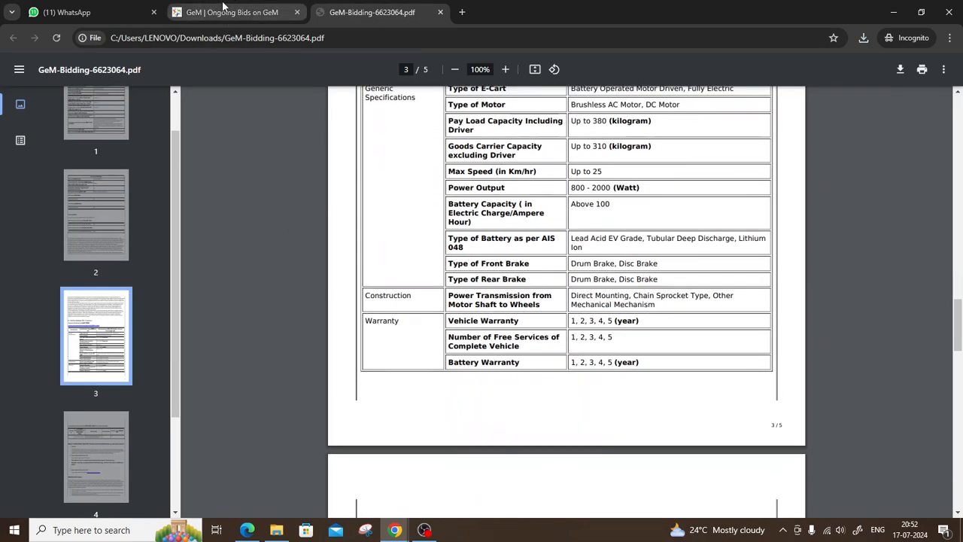
{"action": "left_click", "coordinate": [219, 12]}
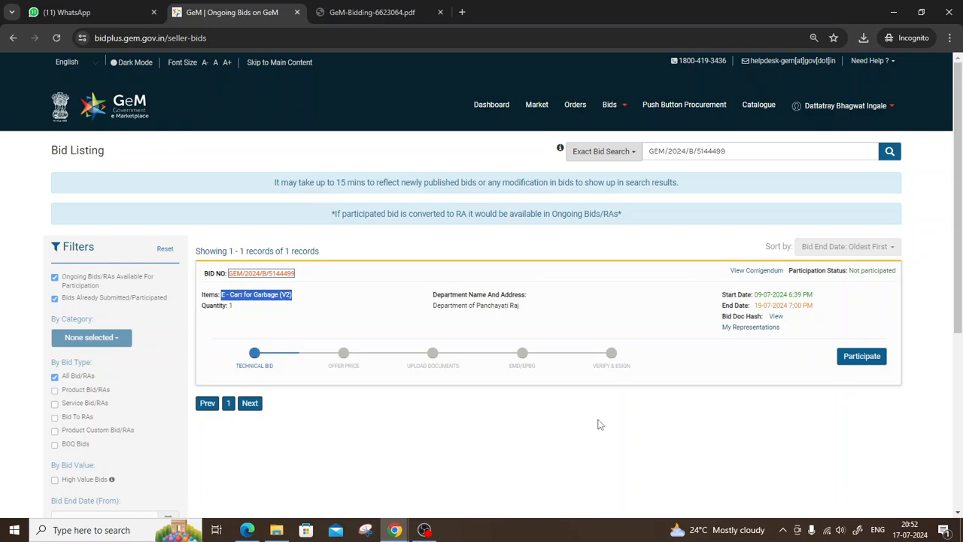
{"action": "left_click", "coordinate": [590, 448]}
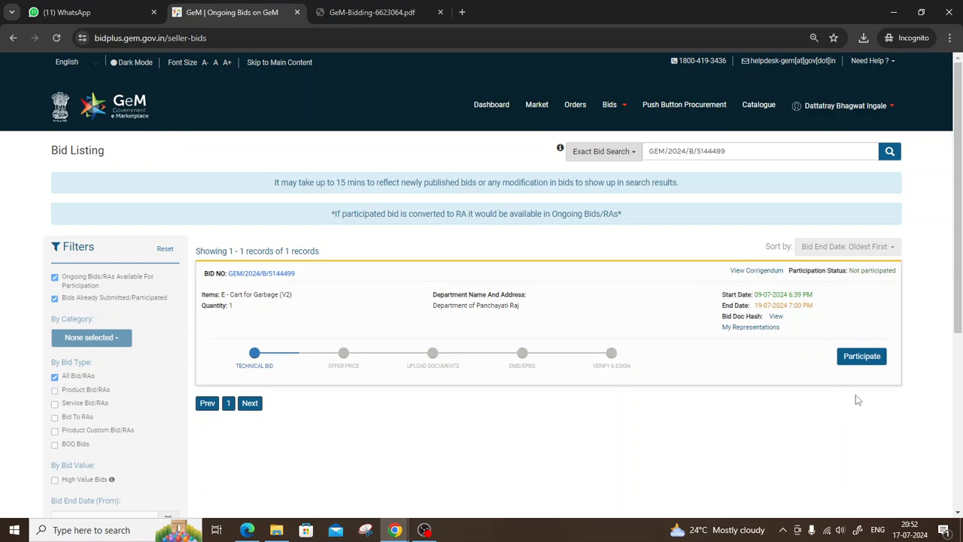
Participate in the bid, answering No to land-border and technology-transfer questions and certifying eligibility
{"action": "left_click", "coordinate": [857, 359]}
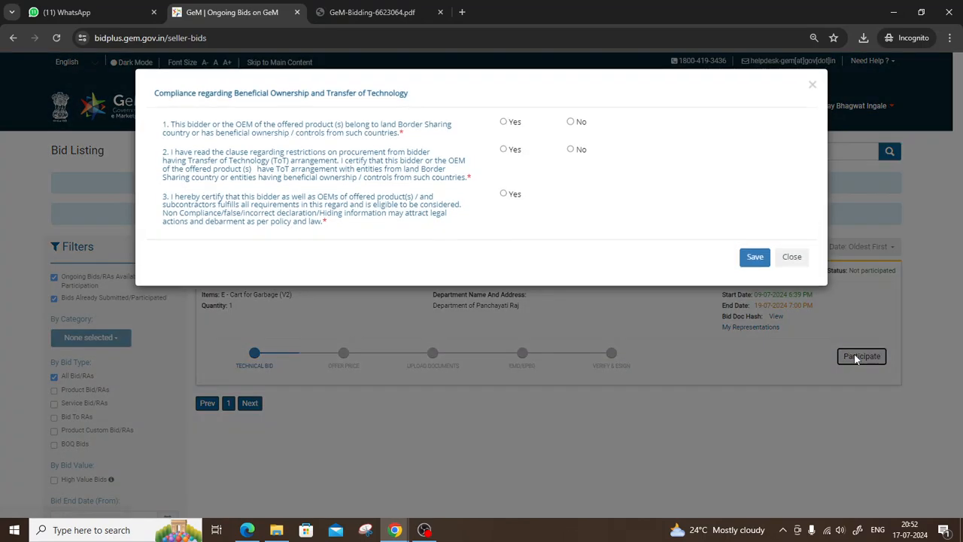
{"action": "left_click", "coordinate": [570, 122]}
{"action": "left_click", "coordinate": [570, 151]}
{"action": "left_click", "coordinate": [504, 194]}
{"action": "left_click", "coordinate": [756, 259]}
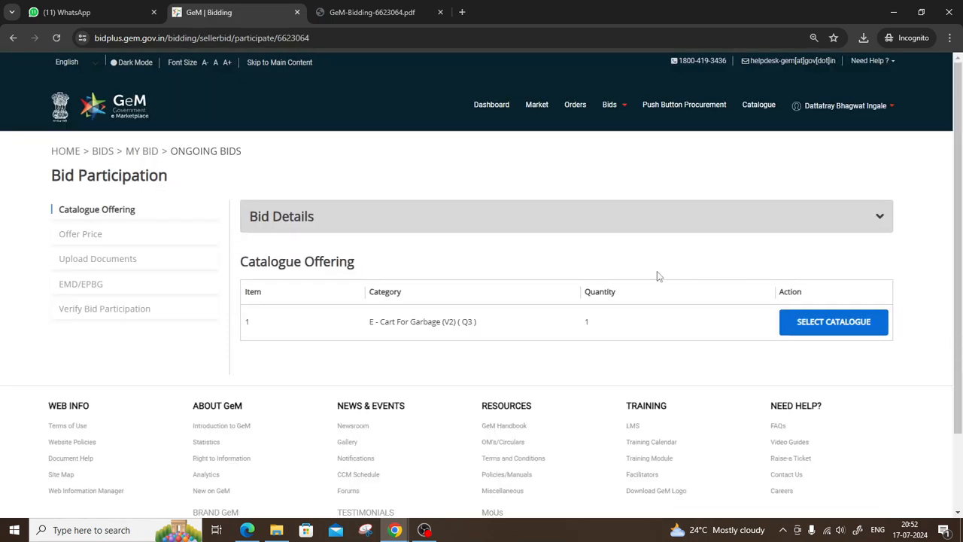
{"action": "left_click_drag", "start_coordinate": [367, 322], "coordinate": [461, 322]}
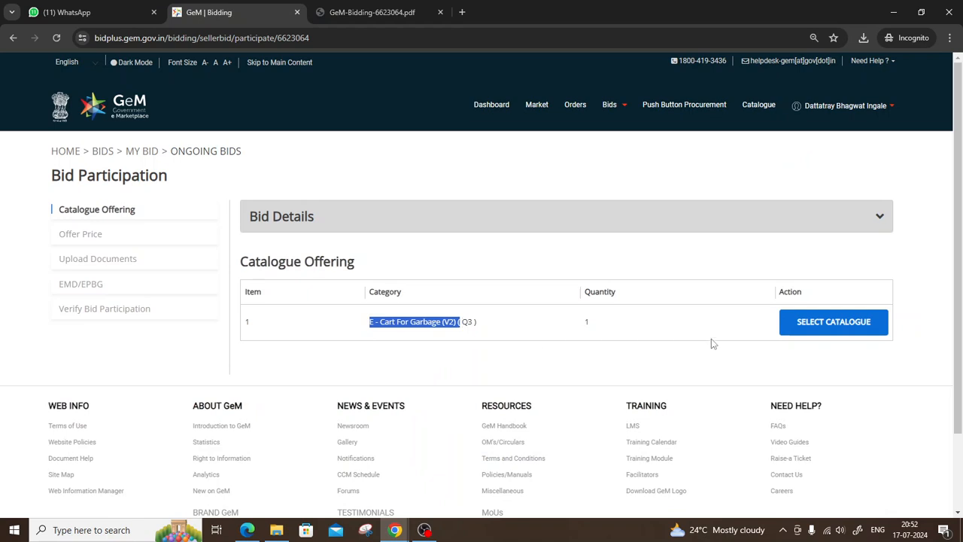
Open SELECT CATALOGUE and scroll to the Unbranded E Cart for Garbage Battery at ₹270,000
{"action": "left_click", "coordinate": [832, 324]}
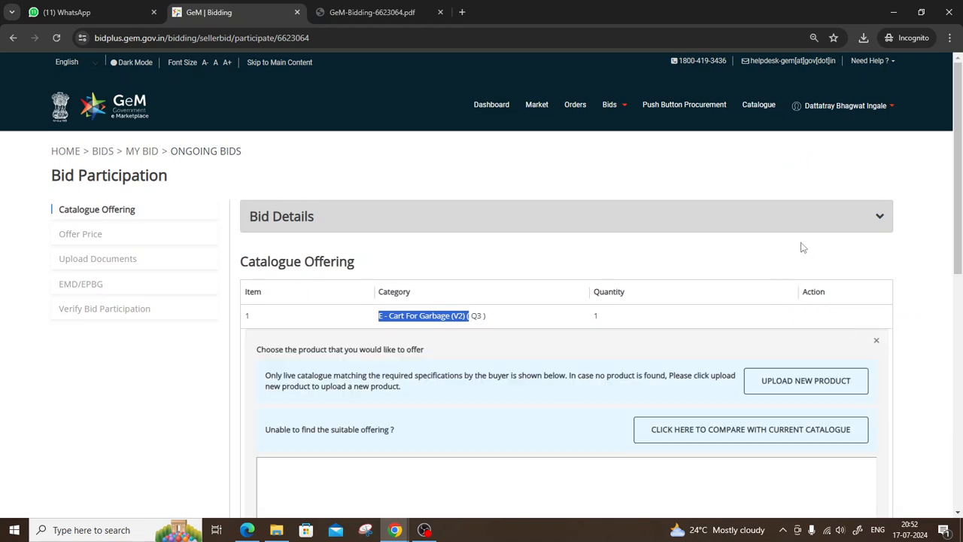
{"action": "scroll", "coordinate": [802, 247], "scroll_direction": "down", "scroll_amount": 3}
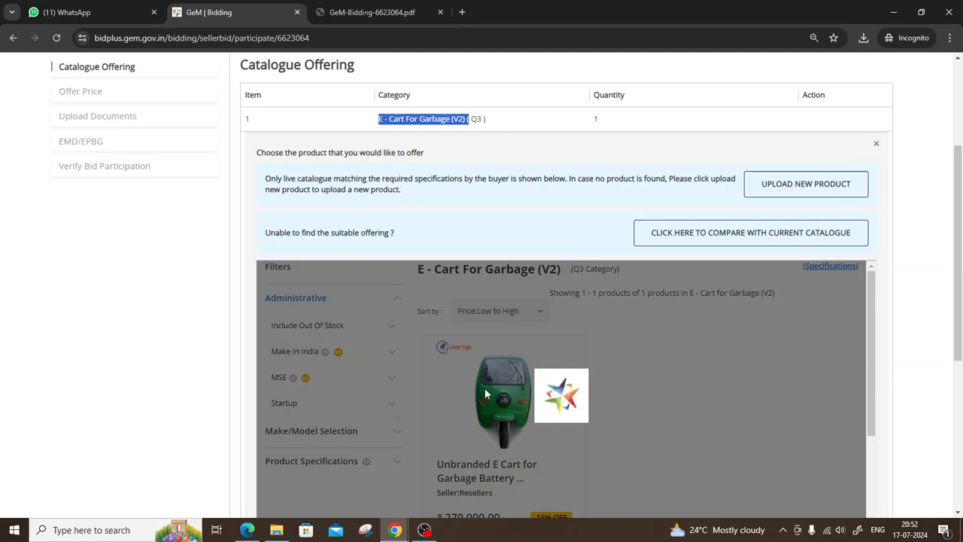
{"action": "scroll", "coordinate": [549, 380], "scroll_direction": "down", "scroll_amount": 5}
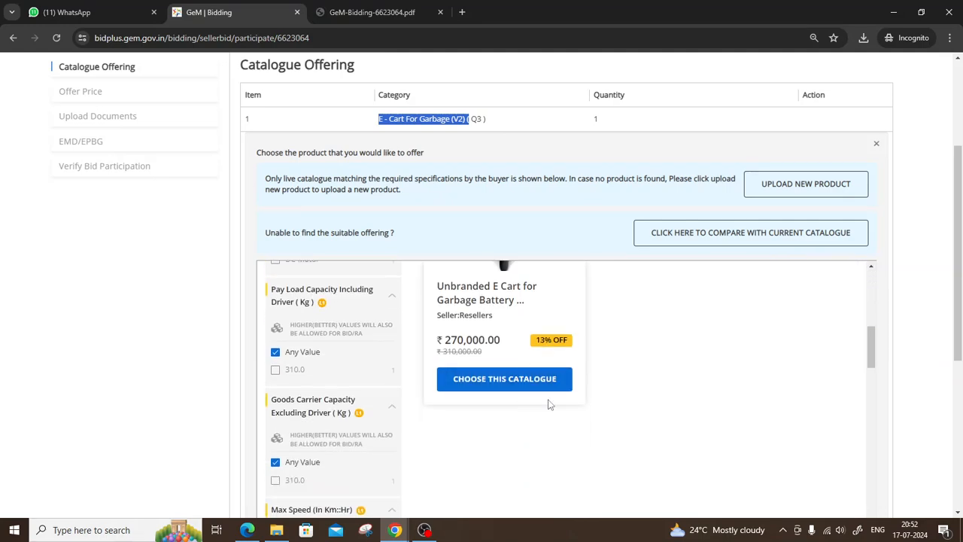
{"action": "scroll", "coordinate": [544, 400], "scroll_direction": "up", "scroll_amount": 5}
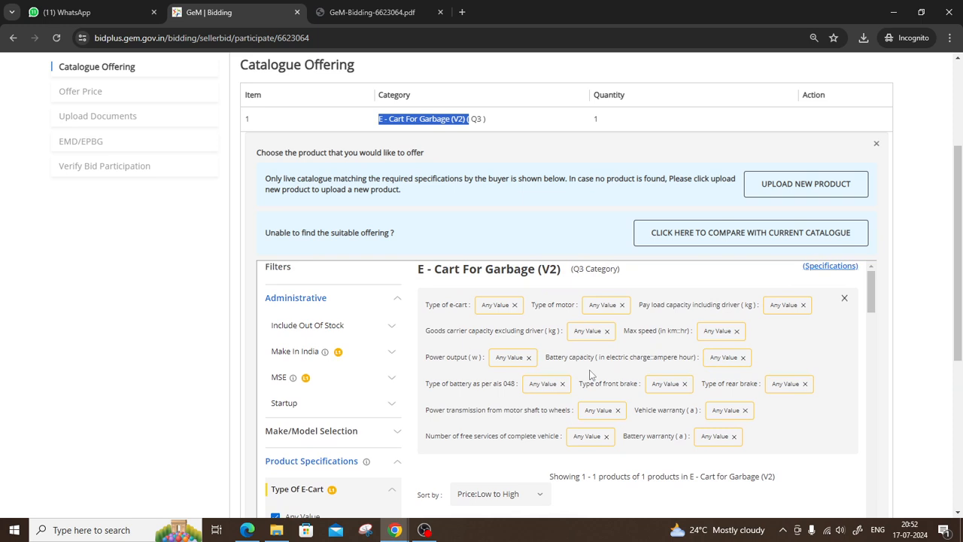
{"action": "scroll", "coordinate": [591, 376], "scroll_direction": "down", "scroll_amount": 3}
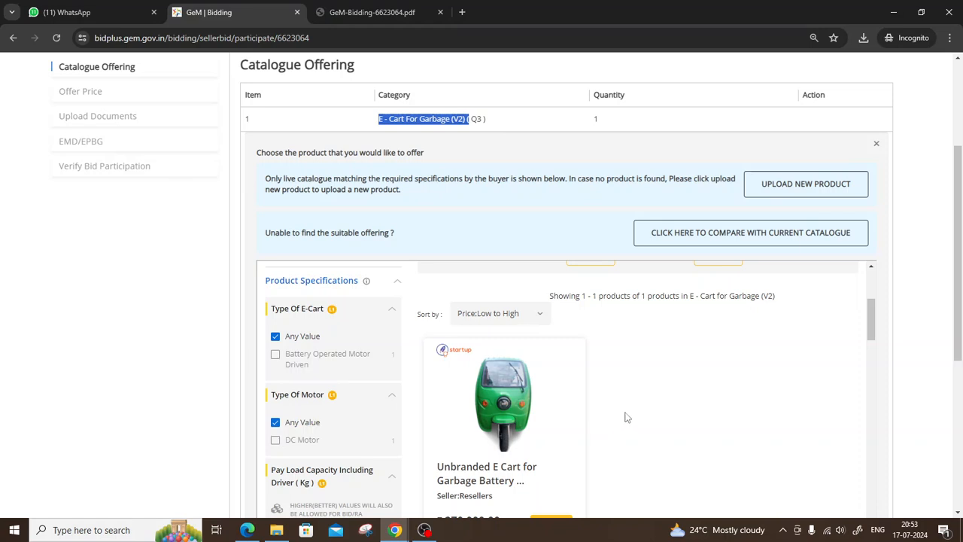
{"action": "scroll", "coordinate": [627, 417], "scroll_direction": "down", "scroll_amount": 3}
{"action": "scroll", "coordinate": [627, 417], "scroll_direction": "up", "scroll_amount": 2}
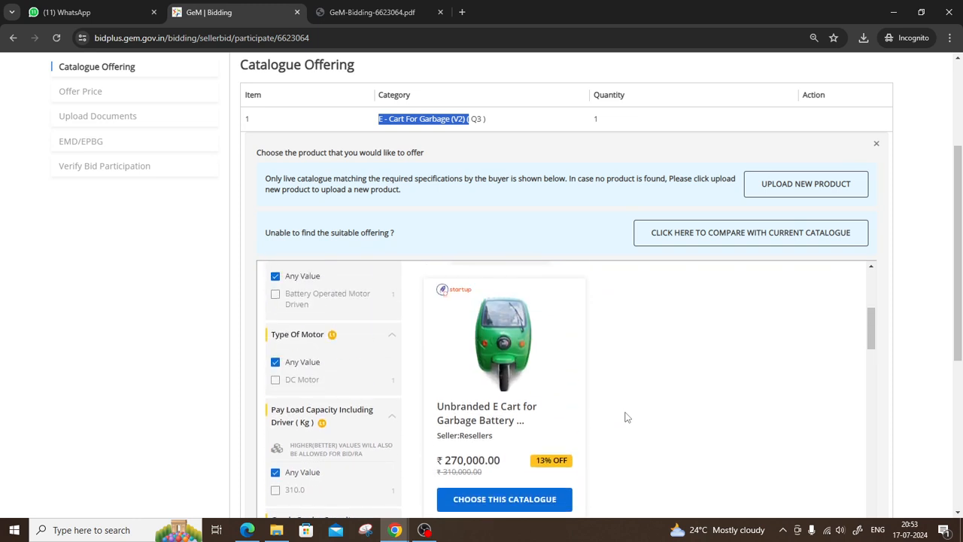
{"action": "scroll", "coordinate": [627, 417], "scroll_direction": "up", "scroll_amount": 3}
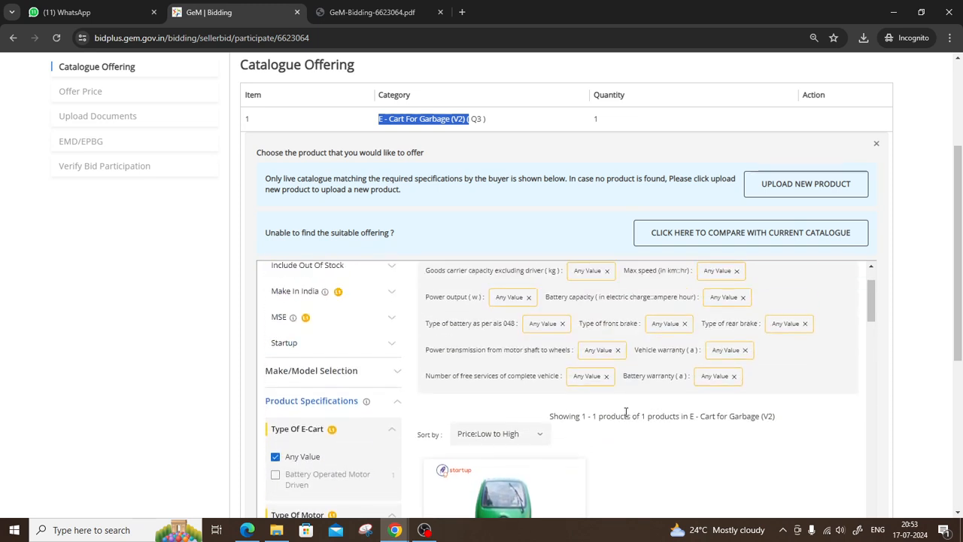
{"action": "scroll", "coordinate": [625, 413], "scroll_direction": "up", "scroll_amount": 1}
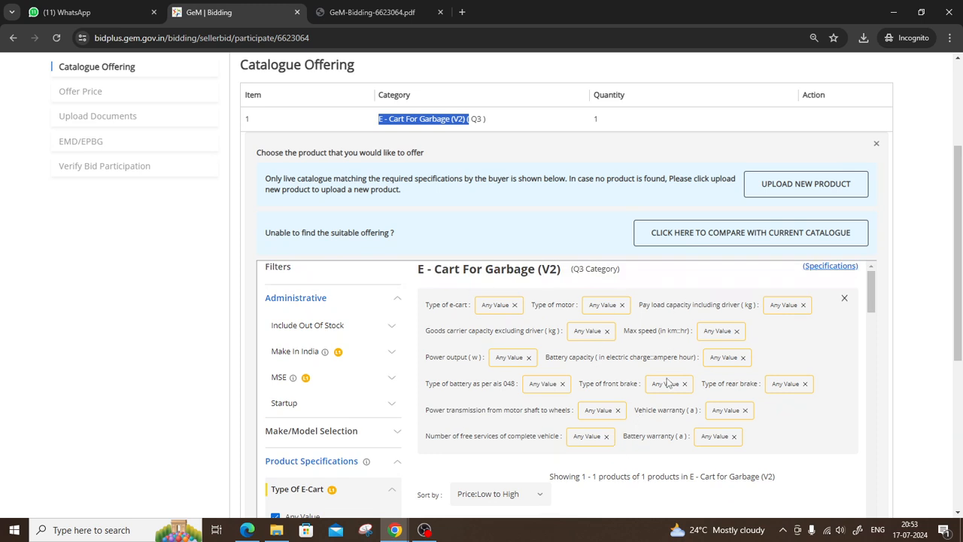
{"action": "scroll", "coordinate": [654, 444], "scroll_direction": "down", "scroll_amount": 3}
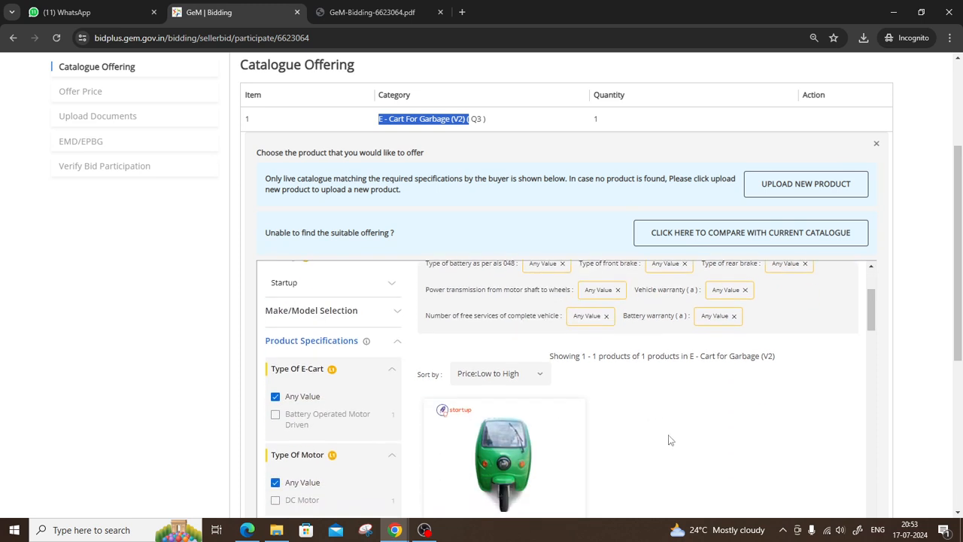
{"action": "scroll", "coordinate": [677, 413], "scroll_direction": "down", "scroll_amount": 2}
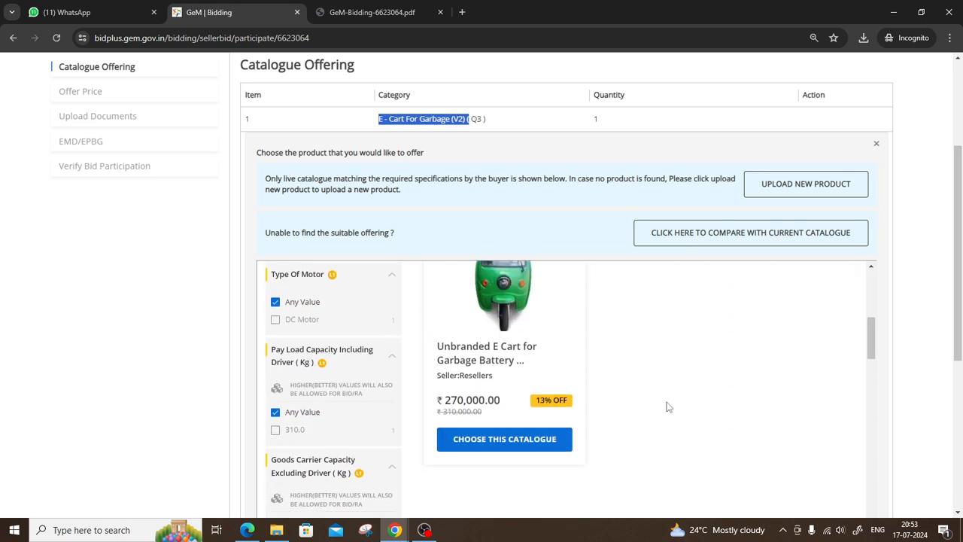
Choose the unbranded e-cart catalogue, review its power and warranty values, and encrypt and save it
{"action": "left_click", "coordinate": [500, 444]}
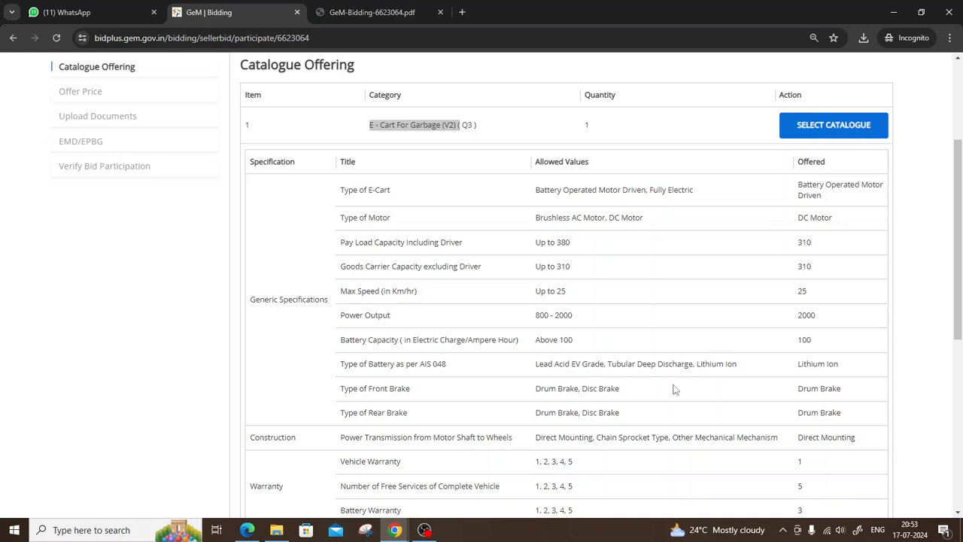
{"action": "scroll", "coordinate": [549, 316], "scroll_direction": "down", "scroll_amount": 3}
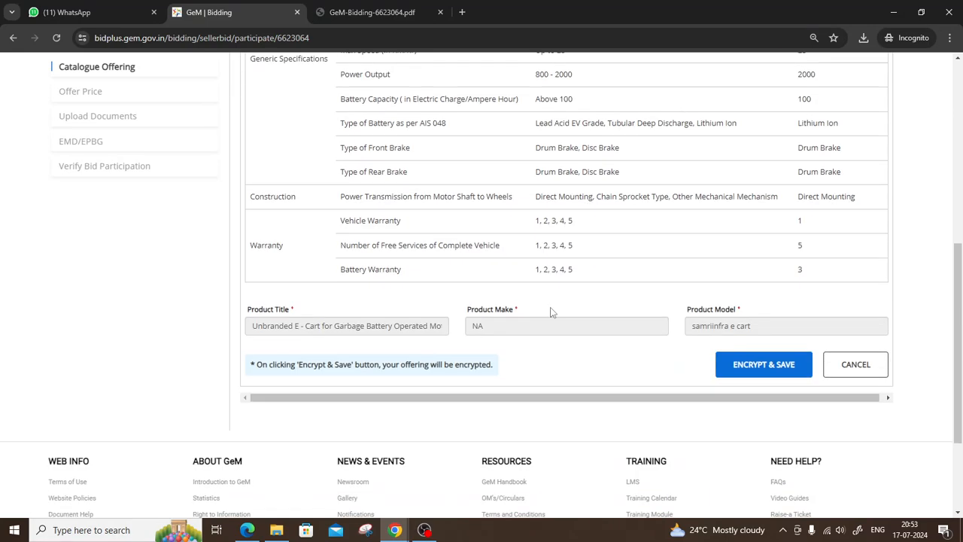
{"action": "left_click_drag", "start_coordinate": [552, 220], "coordinate": [853, 274]}
{"action": "left_click", "coordinate": [835, 241]}
{"action": "scroll", "coordinate": [752, 239], "scroll_direction": "up", "scroll_amount": 3}
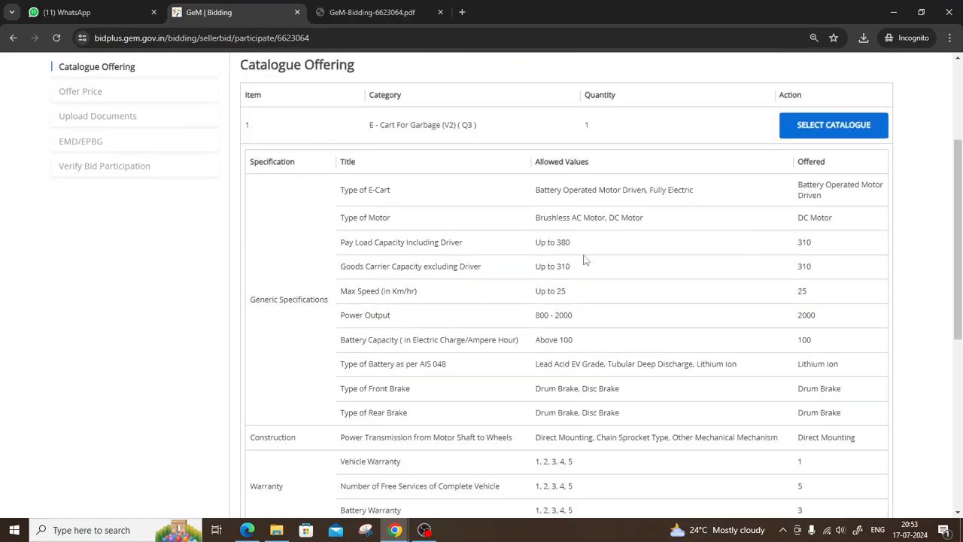
{"action": "scroll", "coordinate": [631, 258], "scroll_direction": "down", "scroll_amount": 3}
{"action": "scroll", "coordinate": [632, 258], "scroll_direction": "up", "scroll_amount": 2}
{"action": "scroll", "coordinate": [632, 258], "scroll_direction": "down", "scroll_amount": 7}
{"action": "left_click", "coordinate": [782, 246]}
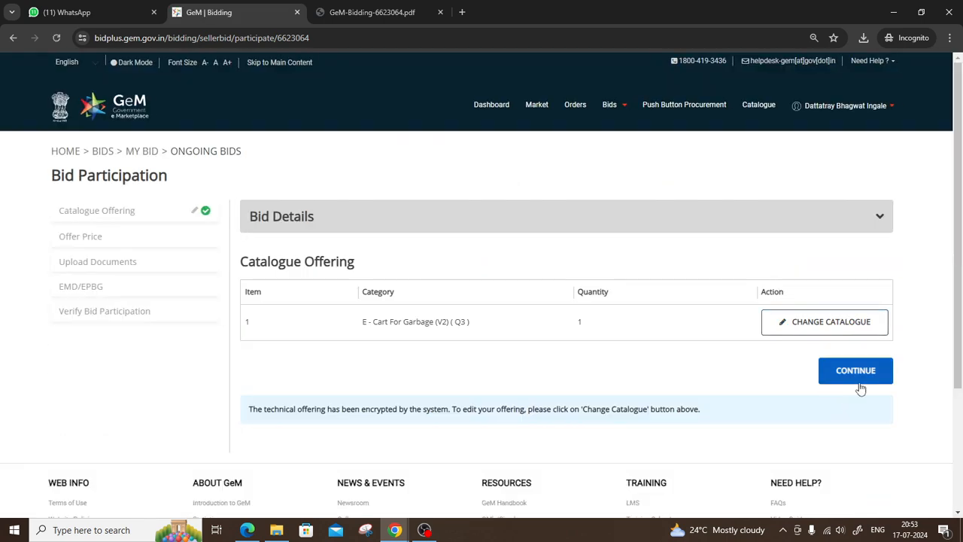
{"action": "left_click_drag", "start_coordinate": [546, 322], "coordinate": [639, 324]}
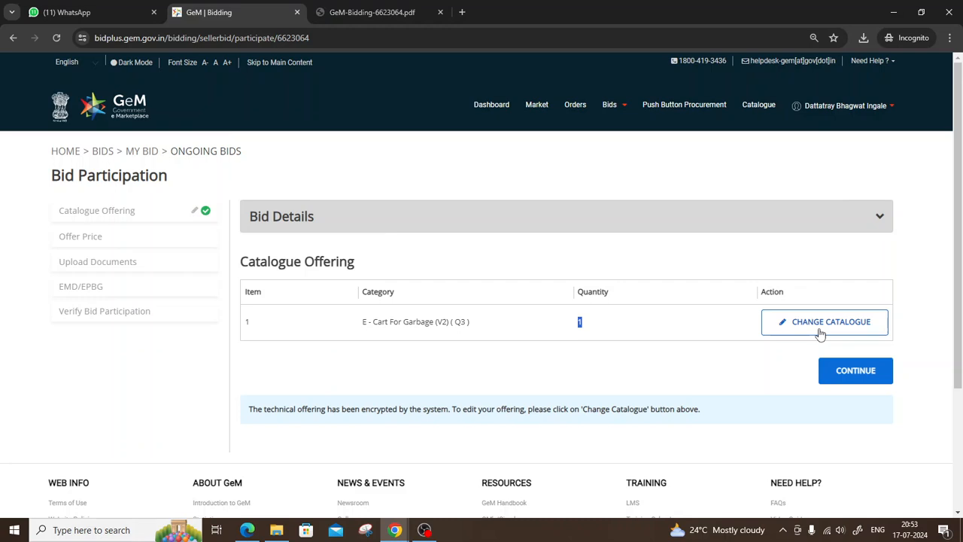
{"action": "left_click", "coordinate": [721, 375]}
Enter a tax-inclusive unit price of 310000 and confirm encrypting the offer price
{"action": "left_click", "coordinate": [855, 371]}
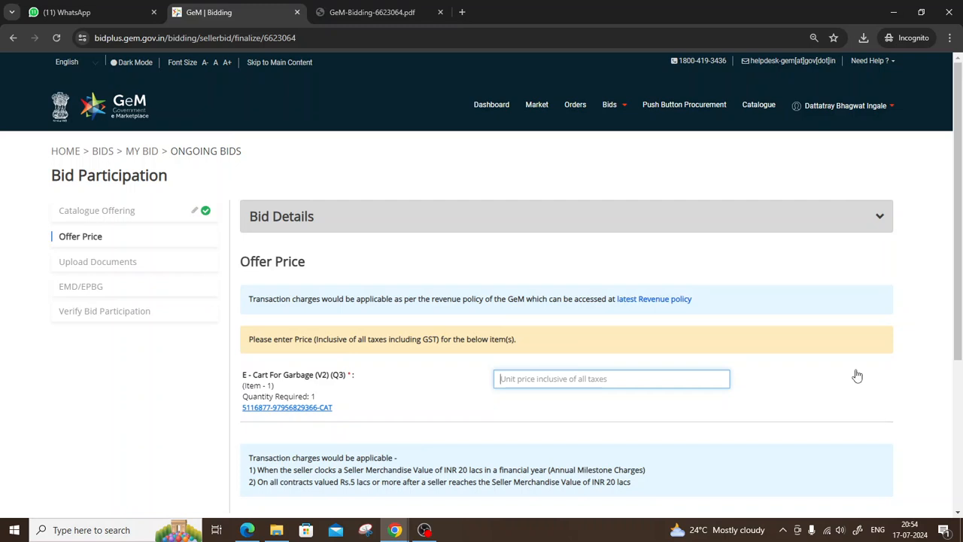
{"action": "type", "text": "310"}
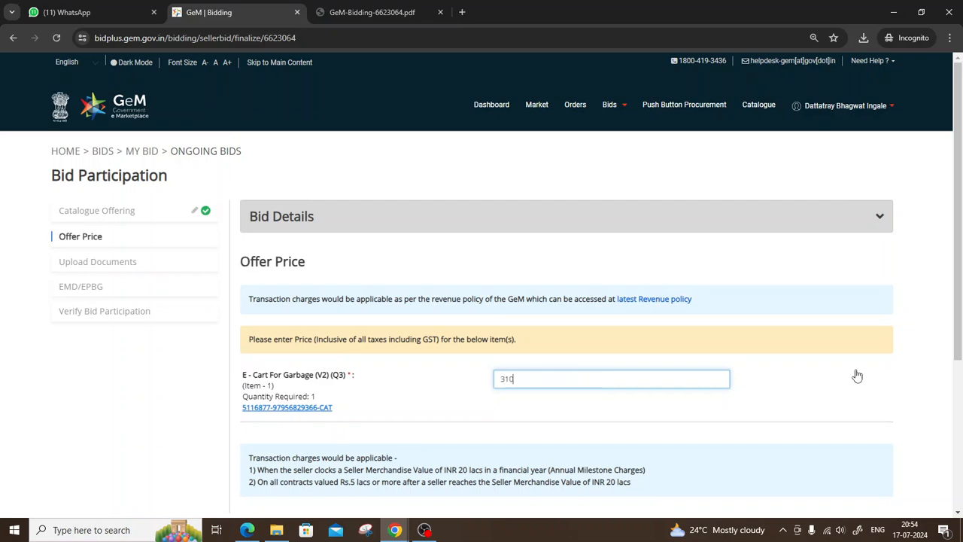
{"action": "type", "text": "000"}
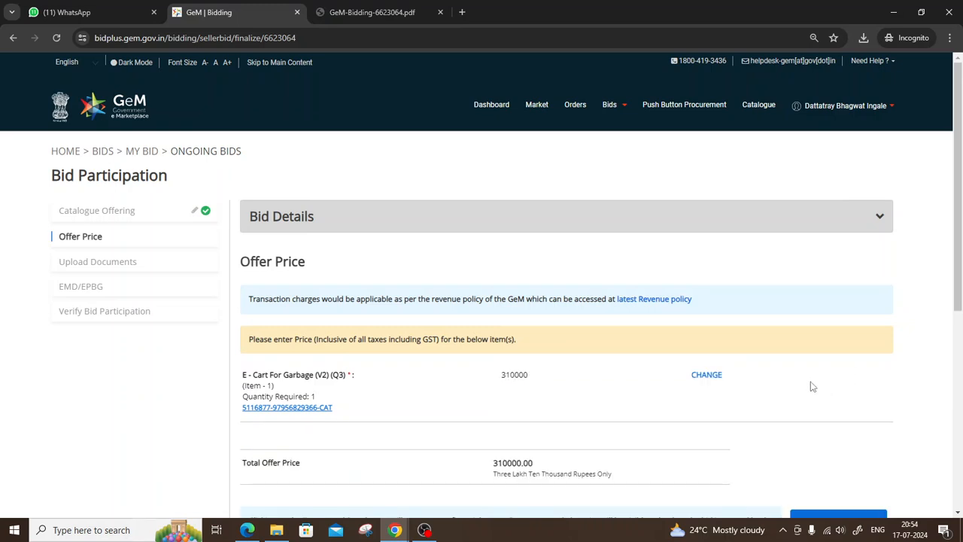
{"action": "scroll", "coordinate": [568, 450], "scroll_direction": "down", "scroll_amount": 1}
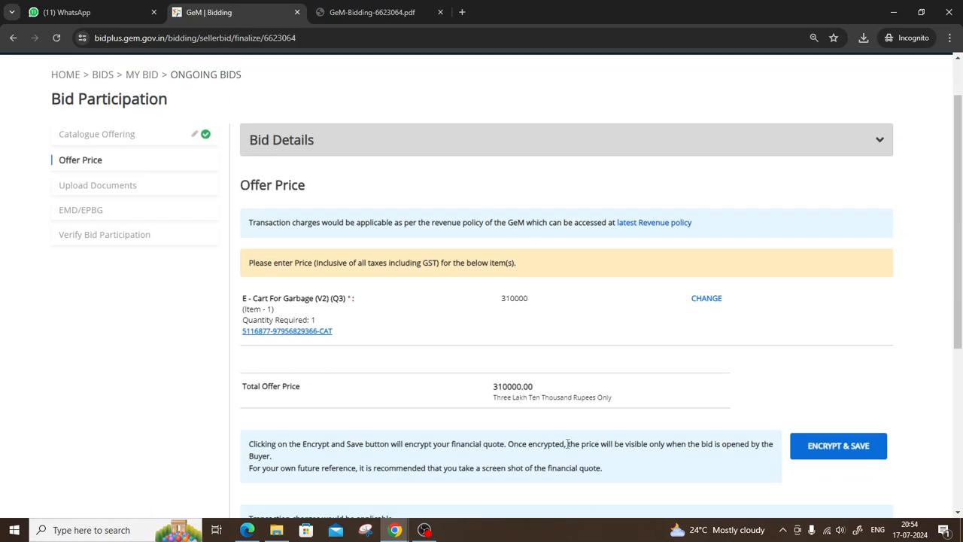
{"action": "left_click_drag", "start_coordinate": [253, 222], "coordinate": [610, 222]}
{"action": "left_click", "coordinate": [654, 327]}
{"action": "left_click_drag", "start_coordinate": [515, 303], "coordinate": [532, 307]}
{"action": "left_click", "coordinate": [612, 342]}
{"action": "left_click_drag", "start_coordinate": [493, 387], "coordinate": [550, 390]}
{"action": "left_click", "coordinate": [840, 450]}
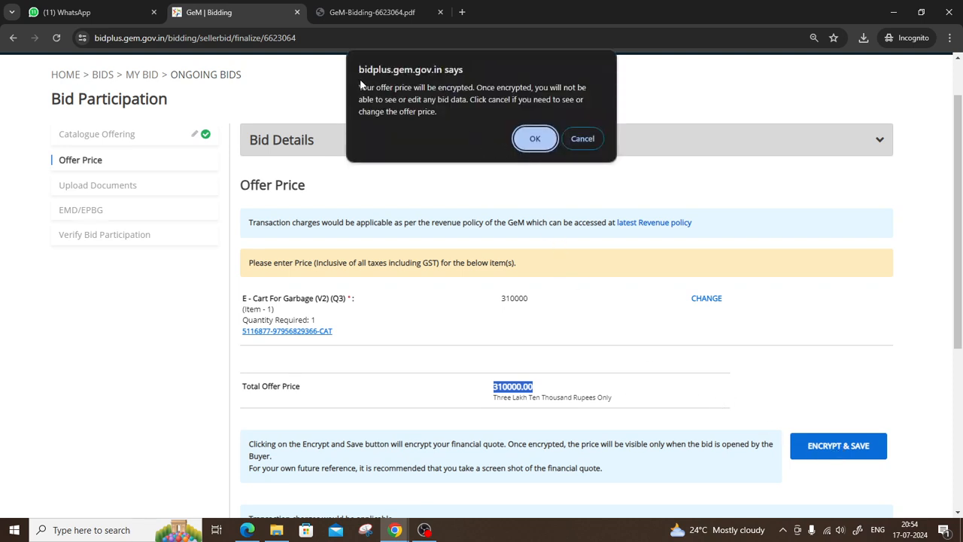
{"action": "left_click", "coordinate": [535, 140]}
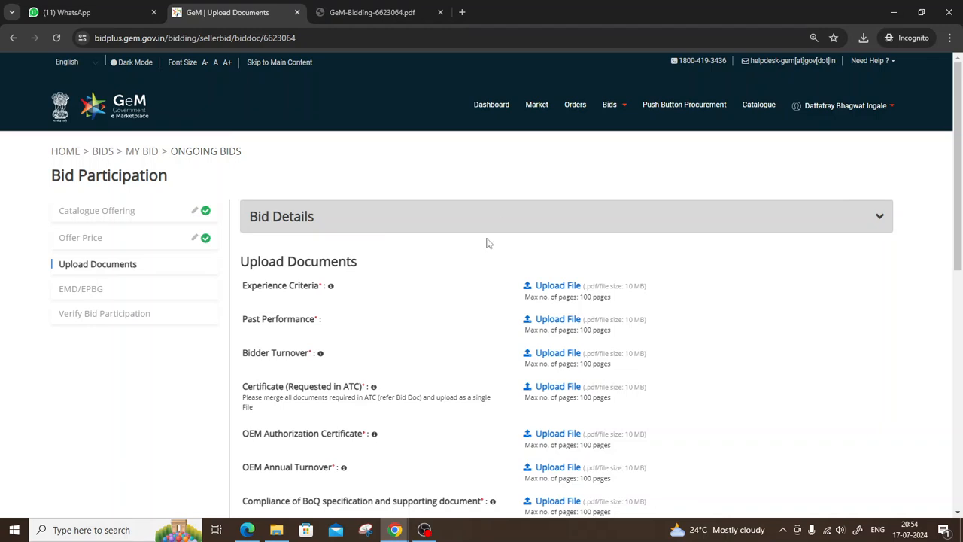
Upload the experience PDF from the Desktop's Final Document folder for Experience Criteria
{"action": "scroll", "coordinate": [463, 286], "scroll_direction": "down", "scroll_amount": 2}
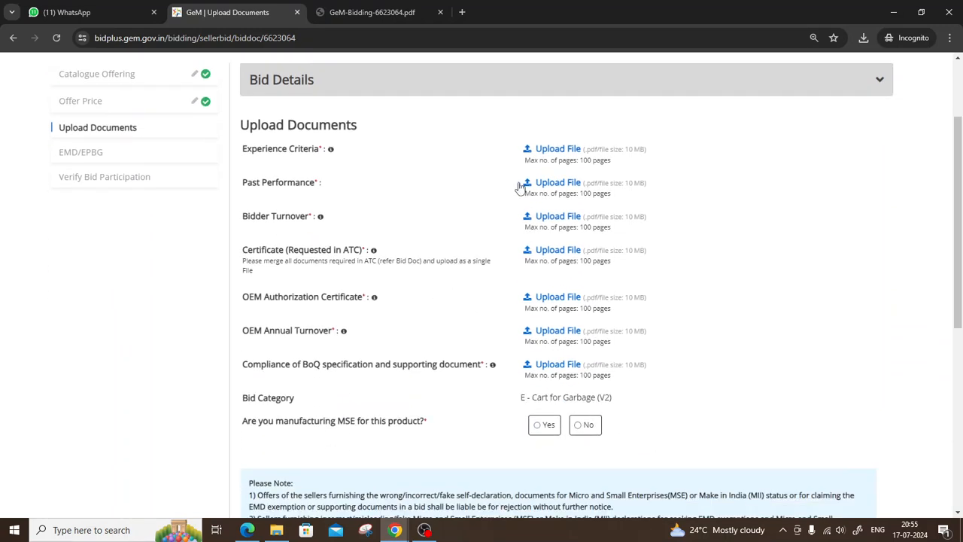
{"action": "left_click_drag", "start_coordinate": [244, 153], "coordinate": [296, 156]}
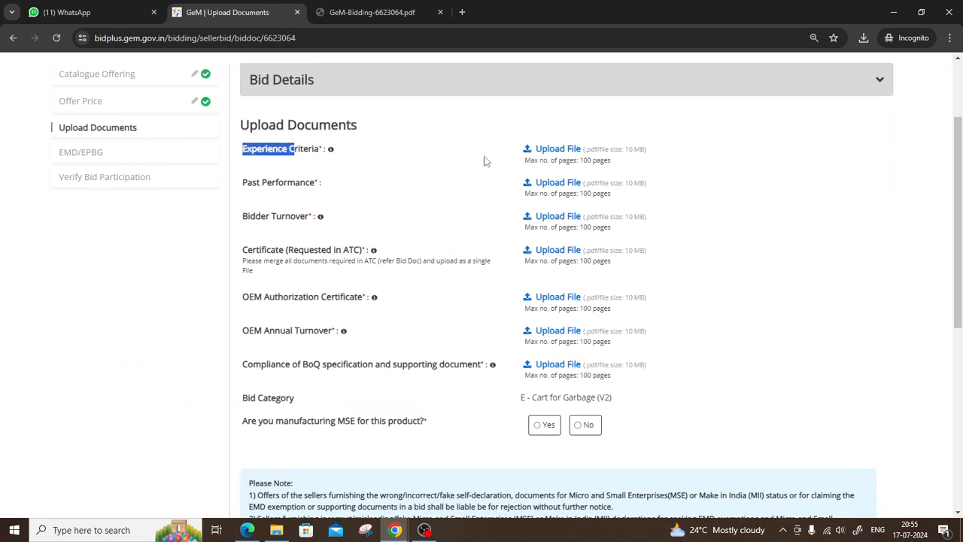
{"action": "left_click", "coordinate": [561, 153]}
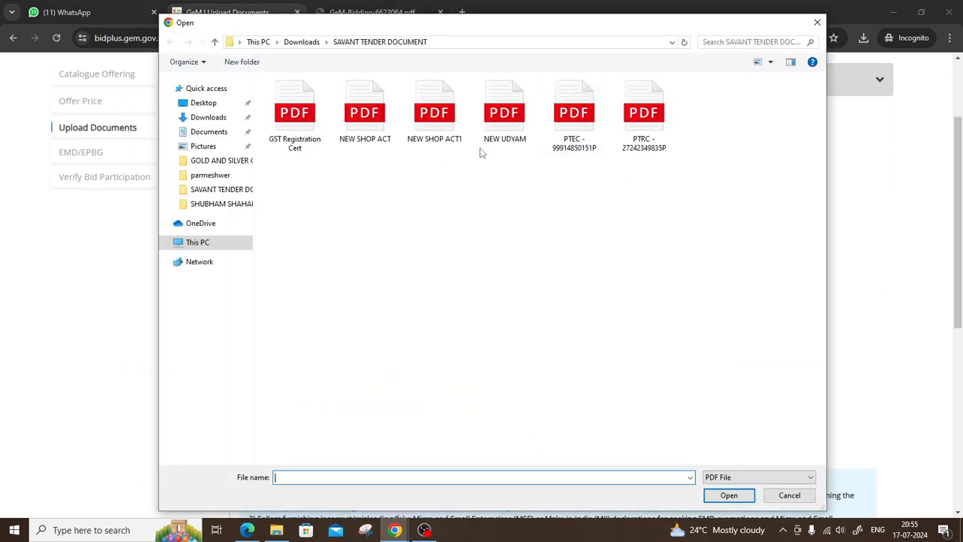
{"action": "left_click", "coordinate": [199, 107]}
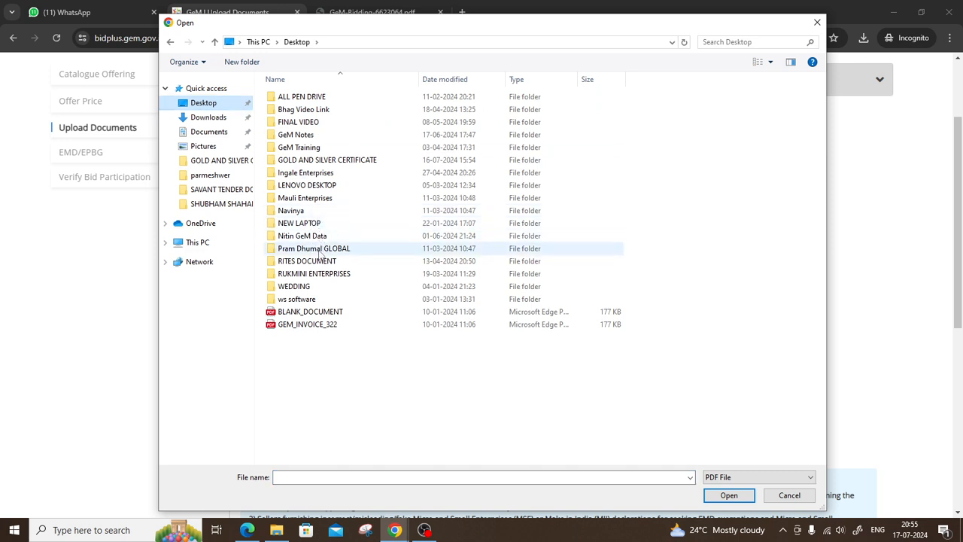
{"action": "double_click", "coordinate": [306, 172]}
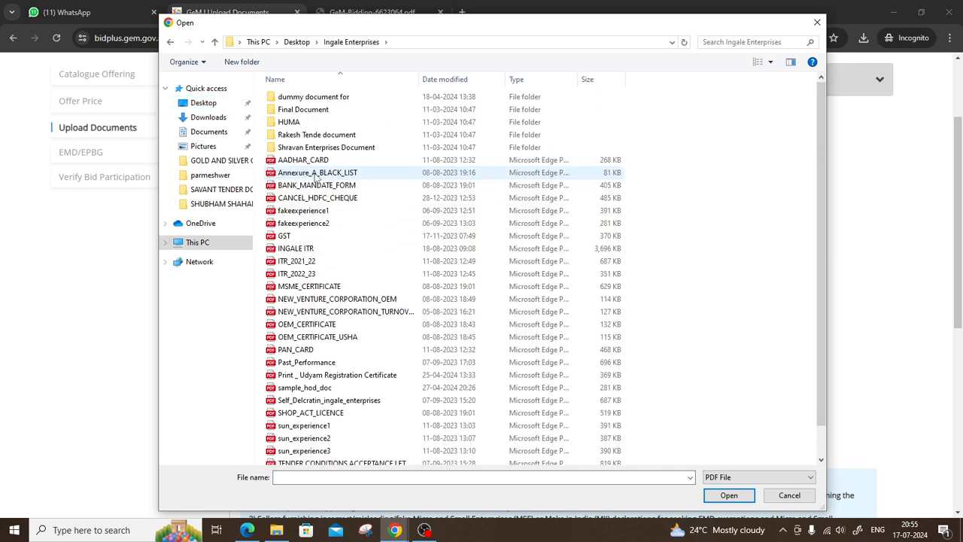
{"action": "double_click", "coordinate": [305, 109]}
{"action": "double_click", "coordinate": [307, 109]}
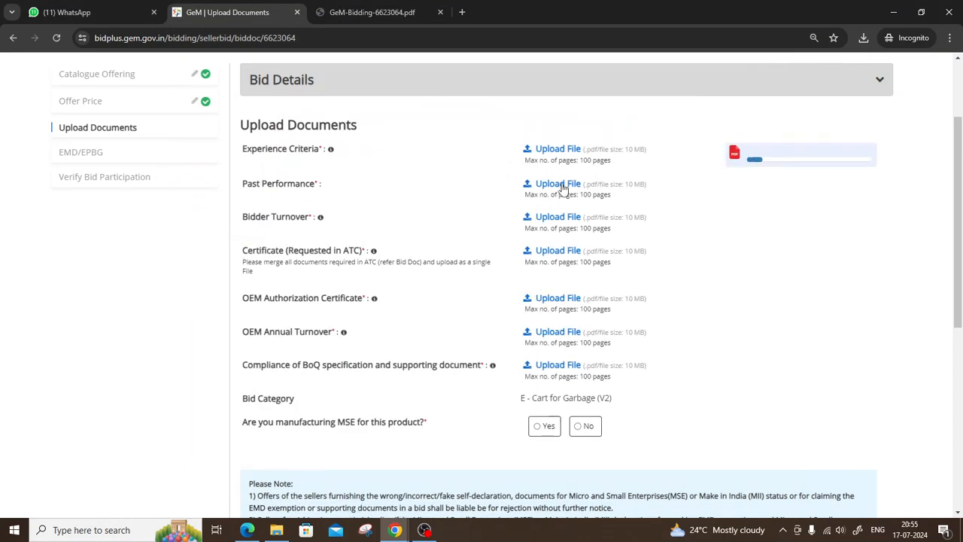
Upload Past_Performance, the ITR turnover file and the ATC file to their document rows
{"action": "left_click", "coordinate": [560, 186]}
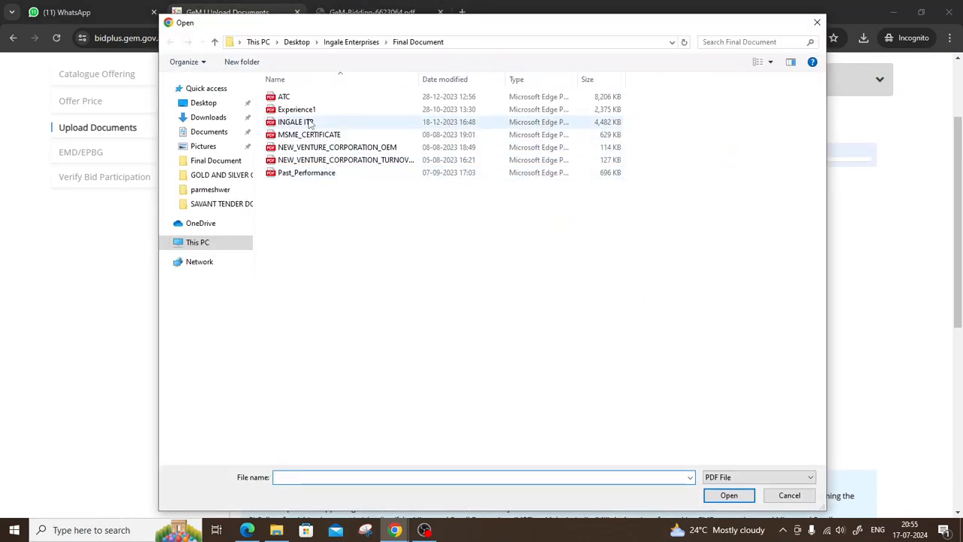
{"action": "double_click", "coordinate": [313, 173]}
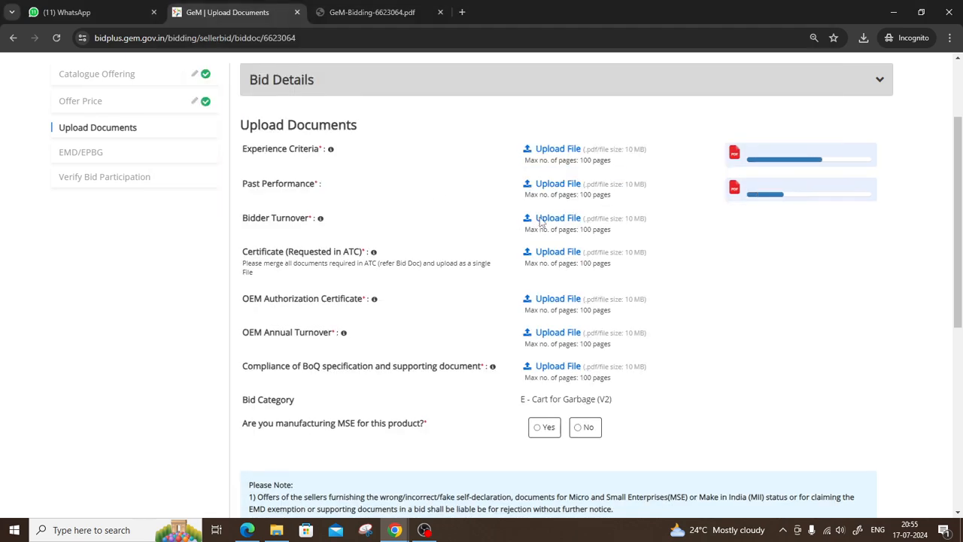
{"action": "left_click", "coordinate": [543, 218]}
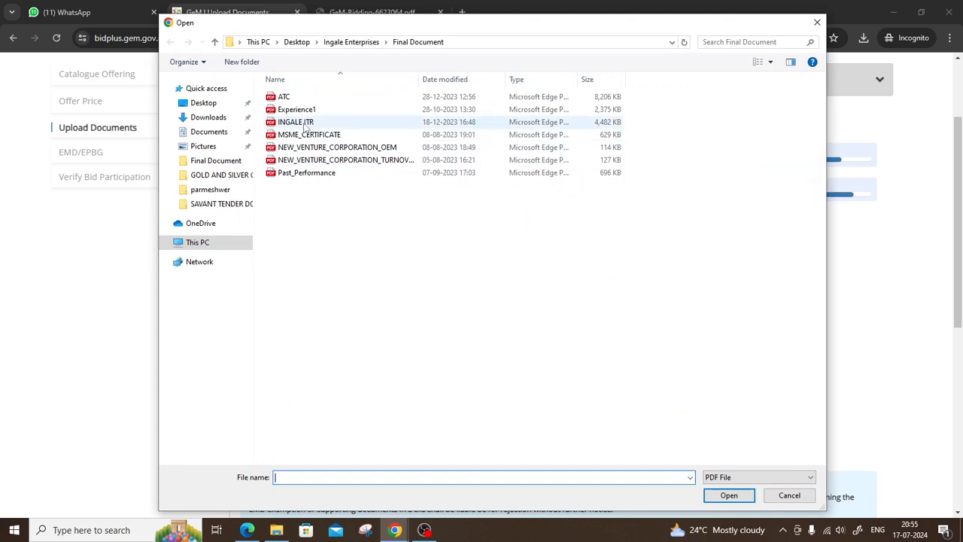
{"action": "double_click", "coordinate": [304, 124]}
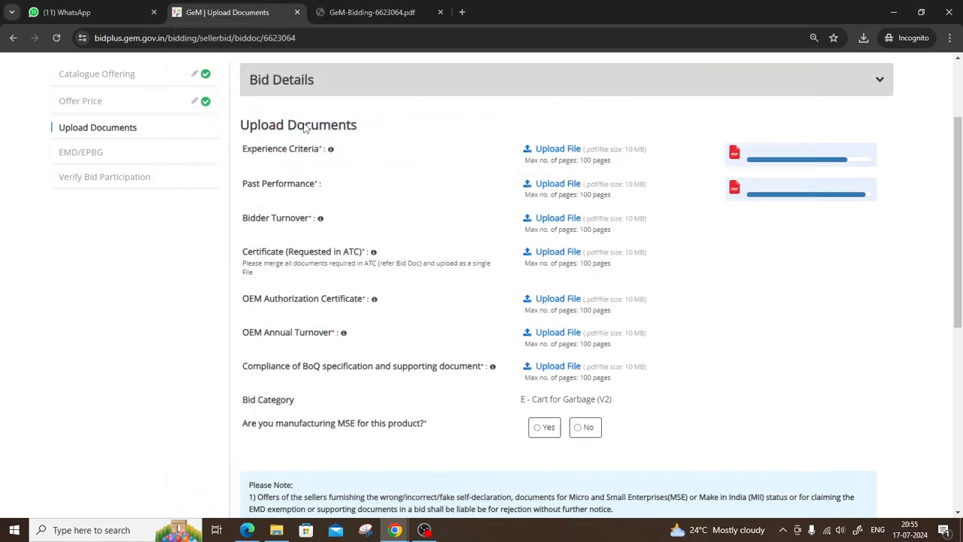
{"action": "left_click", "coordinate": [561, 254]}
{"action": "double_click", "coordinate": [283, 97]}
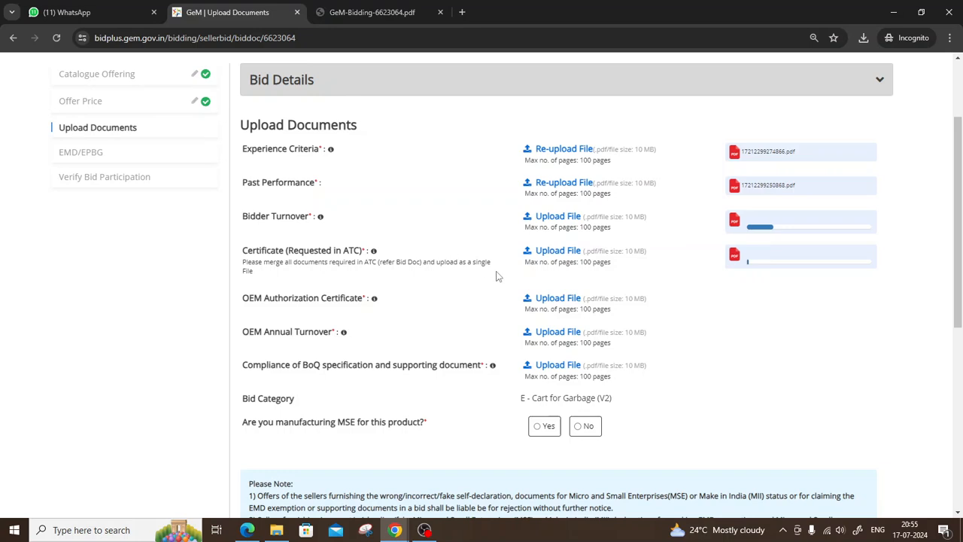
Attach the NEW_VENTURE_CORPORATION OEM authorization and turnover files plus the BoQ compliance document
{"action": "left_click", "coordinate": [555, 304]}
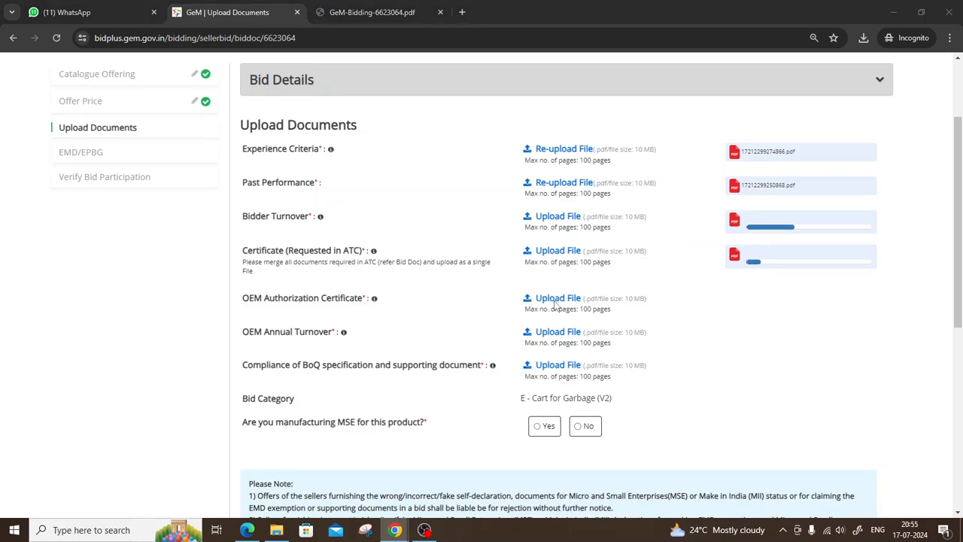
{"action": "double_click", "coordinate": [320, 149]}
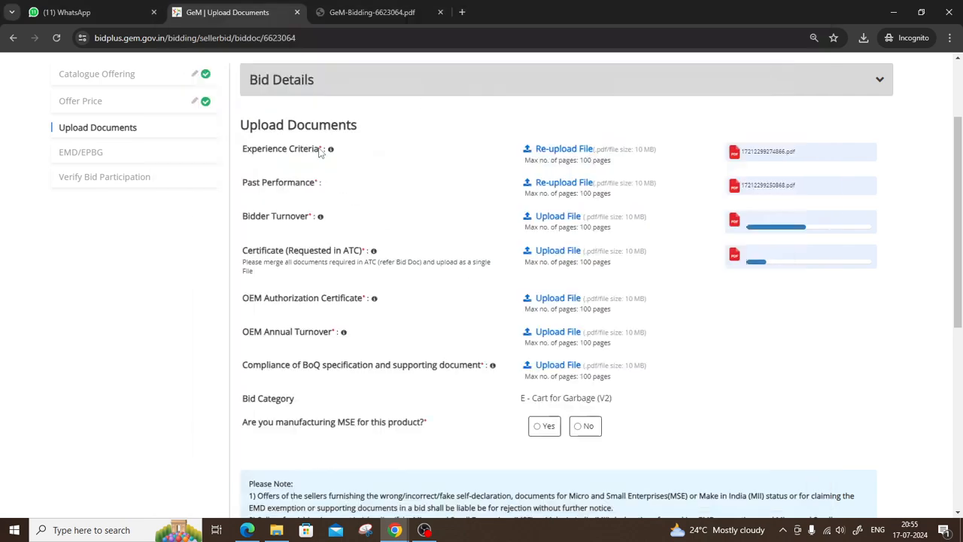
{"action": "left_click", "coordinate": [555, 333]}
{"action": "left_click", "coordinate": [354, 161]}
{"action": "double_click", "coordinate": [354, 160]}
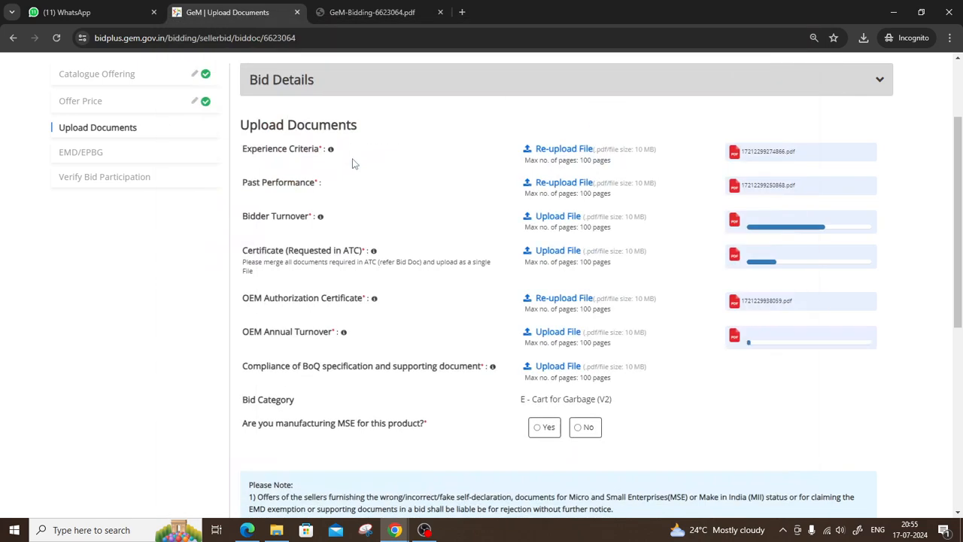
{"action": "left_click", "coordinate": [554, 371]}
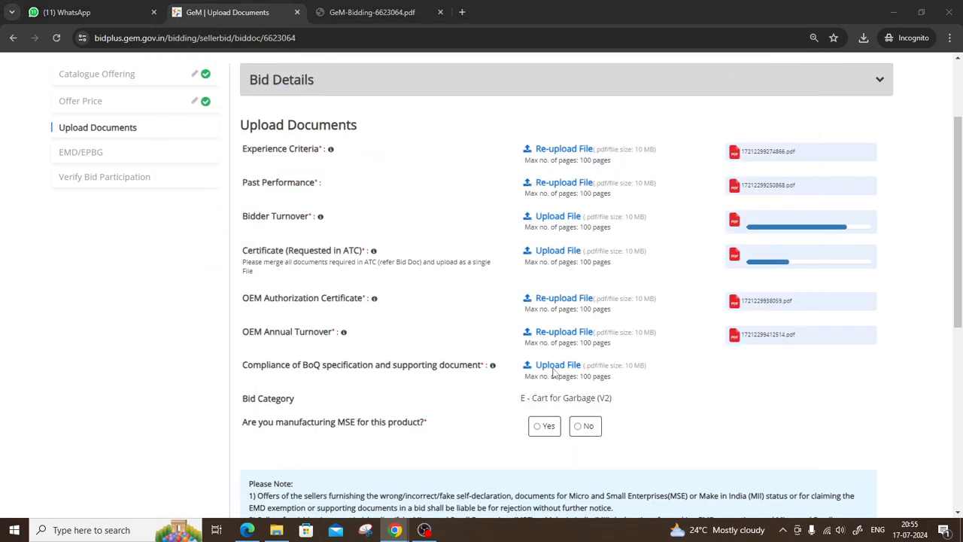
{"action": "double_click", "coordinate": [310, 135]}
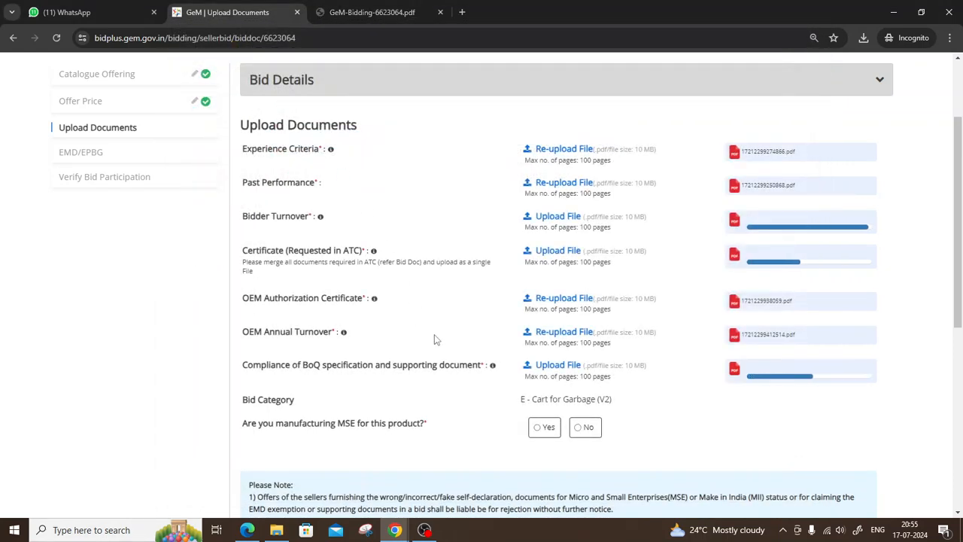
{"action": "scroll", "coordinate": [434, 334], "scroll_direction": "down", "scroll_amount": 2}
{"action": "left_click_drag", "start_coordinate": [241, 304], "coordinate": [424, 313]}
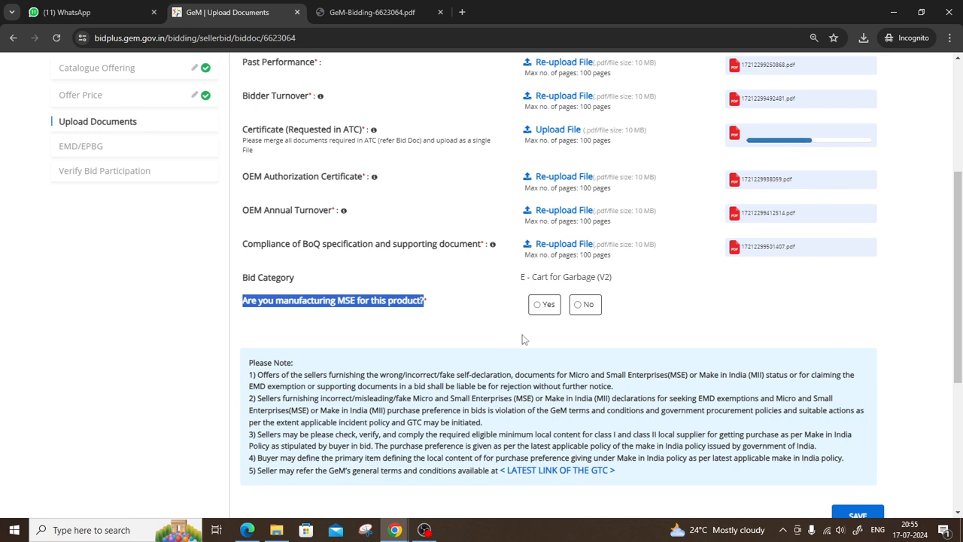
Answer Yes to the manufacturing MSE question and attach MSME_CERTIFICATE as the MSE category certificate
{"action": "left_click", "coordinate": [539, 309]}
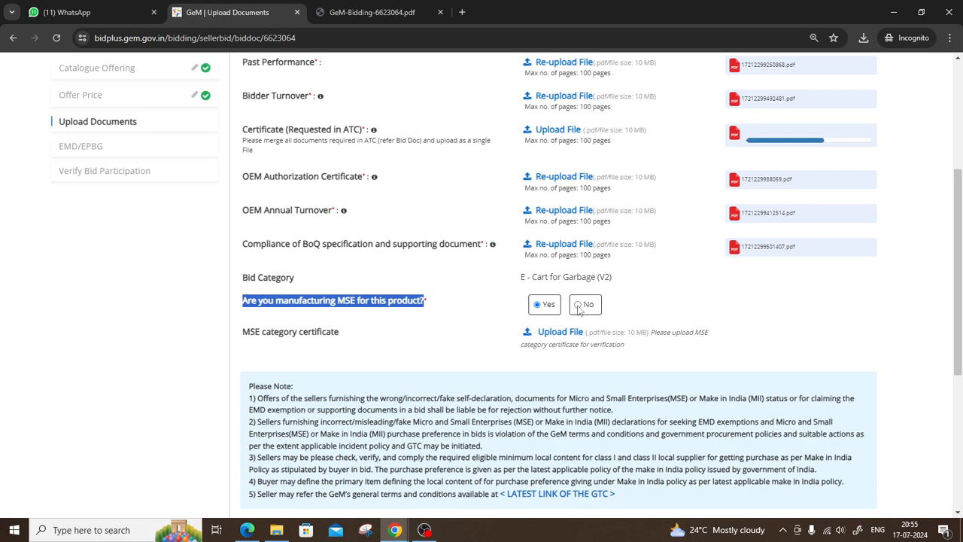
{"action": "left_click", "coordinate": [577, 304]}
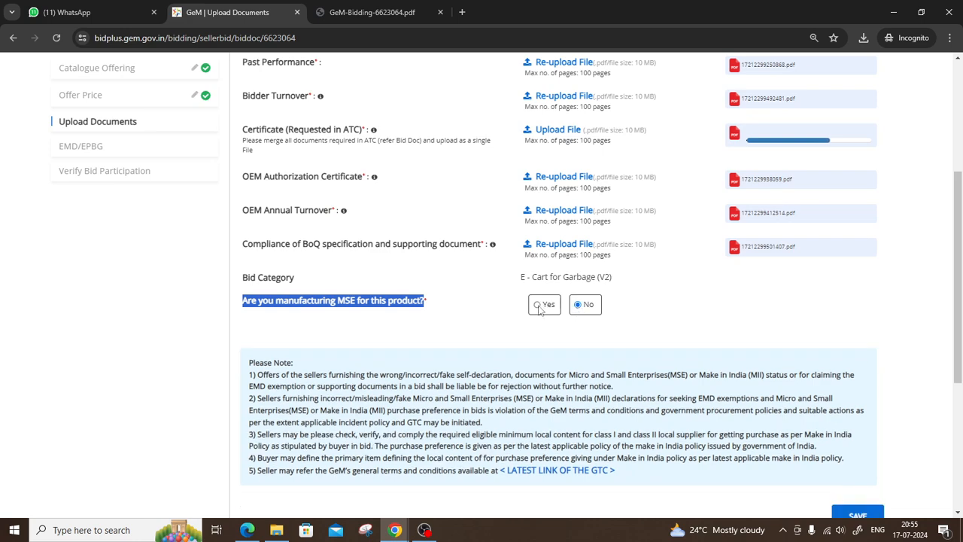
{"action": "left_click", "coordinate": [537, 305]}
{"action": "left_click", "coordinate": [543, 335]}
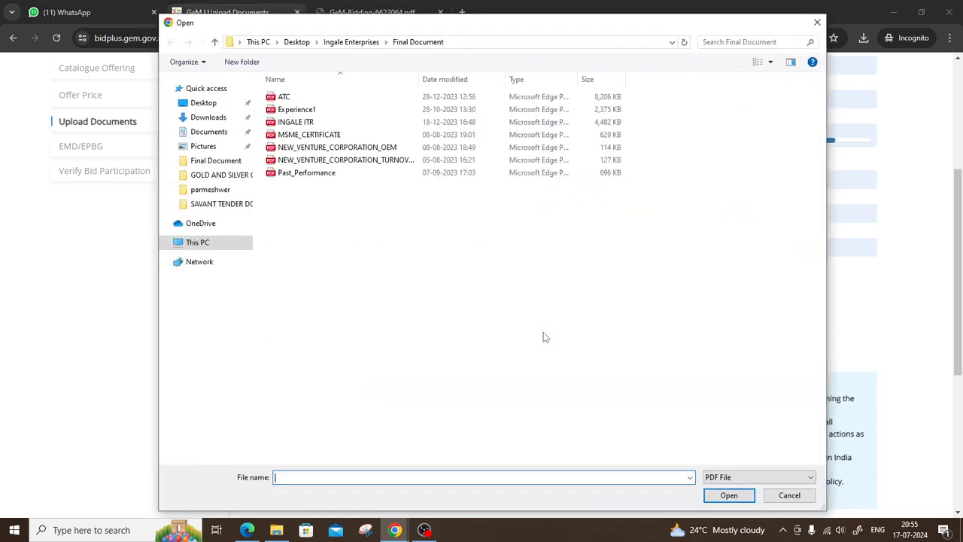
{"action": "double_click", "coordinate": [331, 134]}
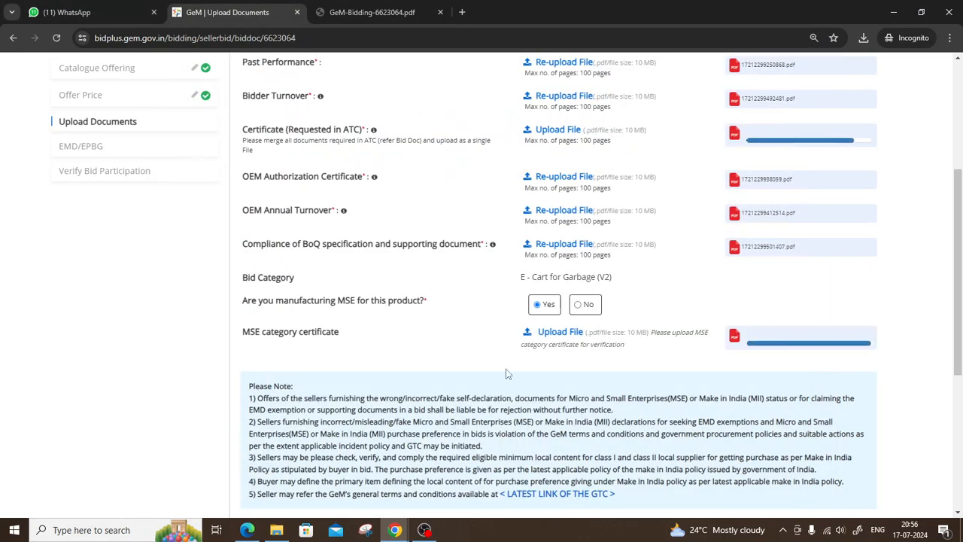
Save the uploaded ATC and MSE certificate documents along with the Yes answer
{"action": "left_click_drag", "start_coordinate": [242, 336], "coordinate": [340, 341]}
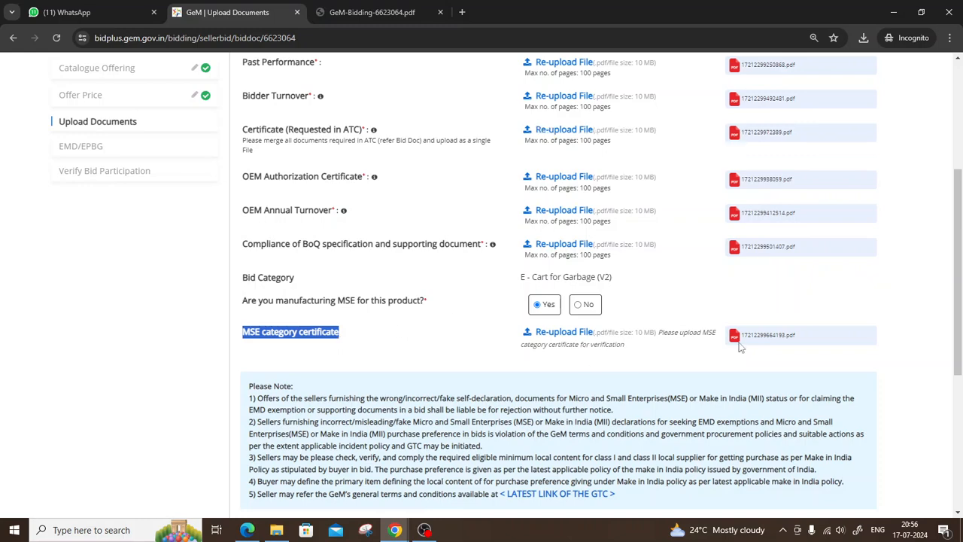
{"action": "scroll", "coordinate": [687, 325], "scroll_direction": "up", "scroll_amount": 3}
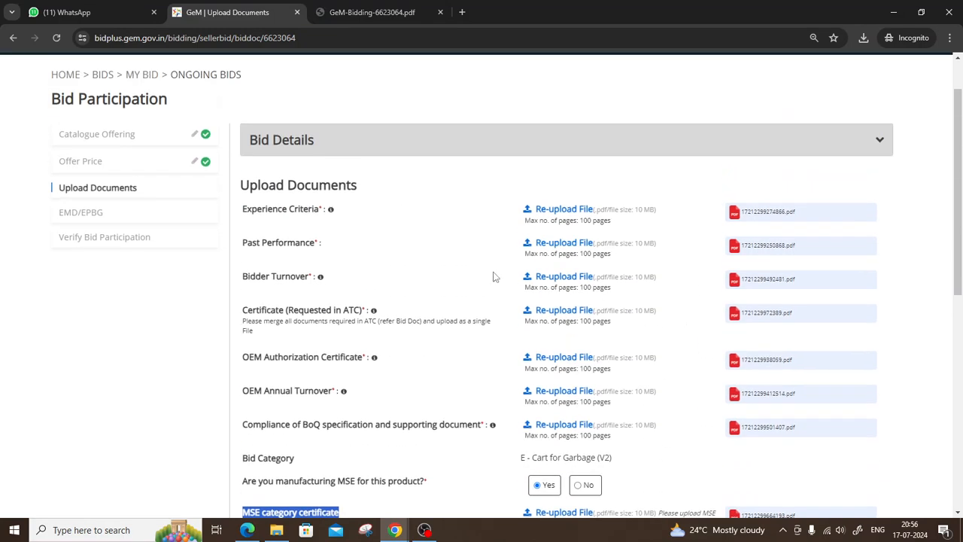
{"action": "scroll", "coordinate": [509, 279], "scroll_direction": "down", "scroll_amount": 5}
{"action": "scroll", "coordinate": [486, 273], "scroll_direction": "up", "scroll_amount": 4}
{"action": "scroll", "coordinate": [486, 273], "scroll_direction": "up", "scroll_amount": 1}
{"action": "scroll", "coordinate": [486, 273], "scroll_direction": "down", "scroll_amount": 5}
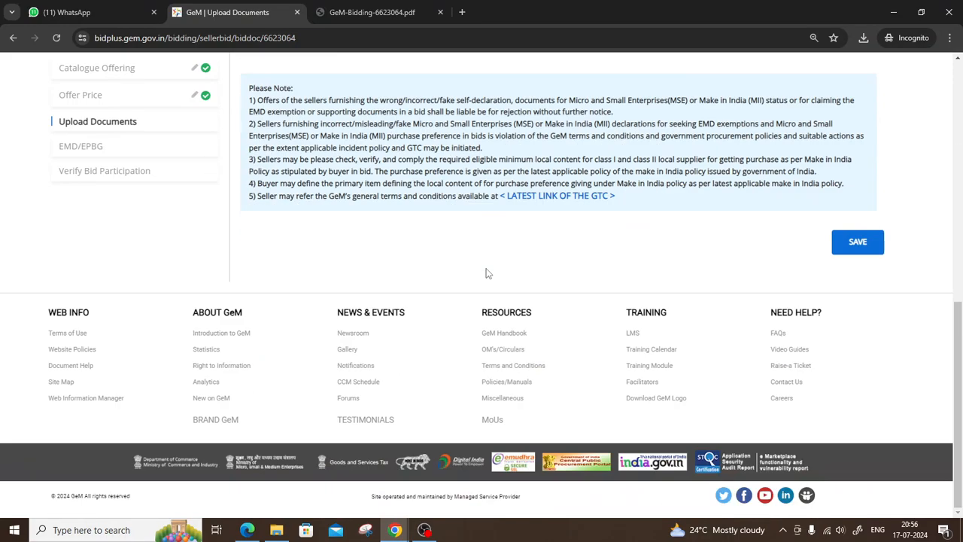
{"action": "scroll", "coordinate": [486, 273], "scroll_direction": "up", "scroll_amount": 4}
{"action": "scroll", "coordinate": [677, 278], "scroll_direction": "down", "scroll_amount": 3}
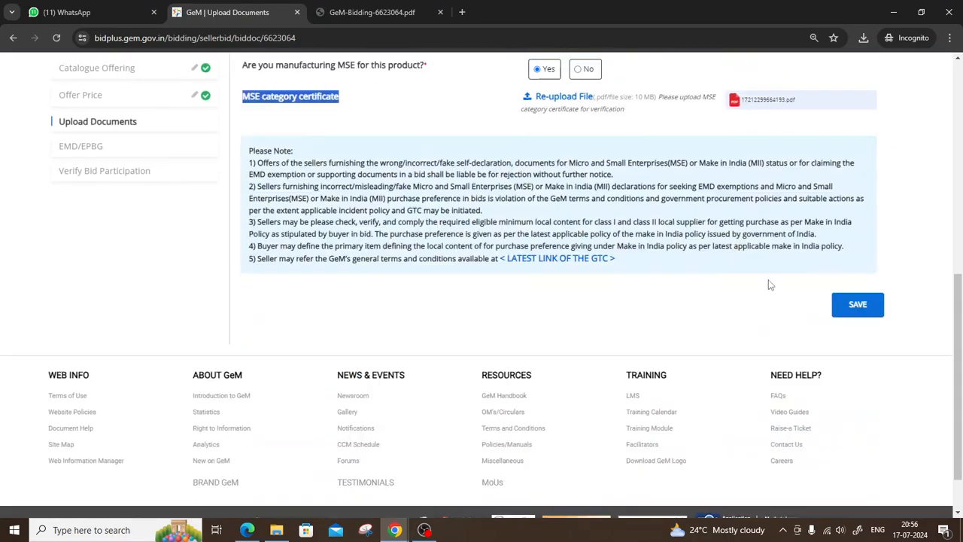
{"action": "left_click", "coordinate": [856, 302]}
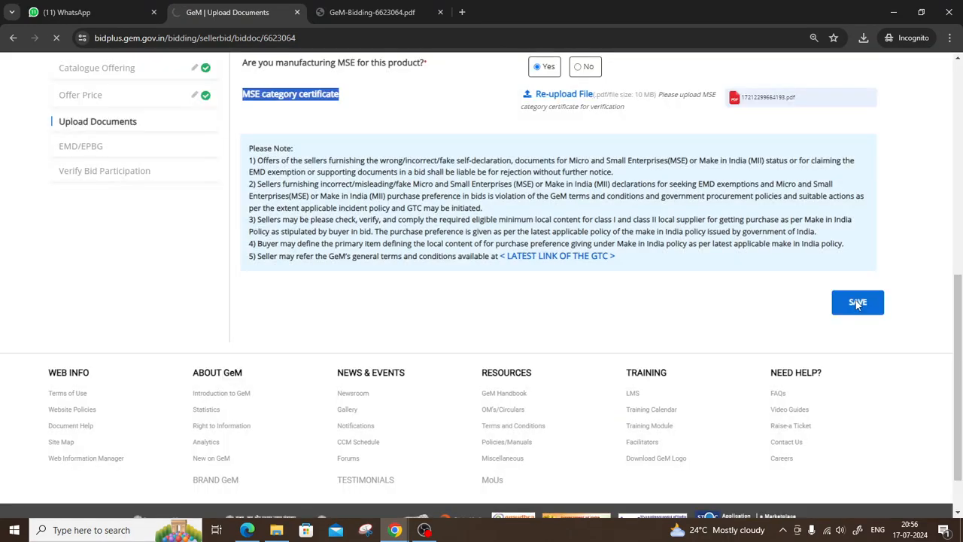
Tick I agree to accept the bid terms and clauses
{"action": "scroll", "coordinate": [415, 189], "scroll_direction": "down", "scroll_amount": 3}
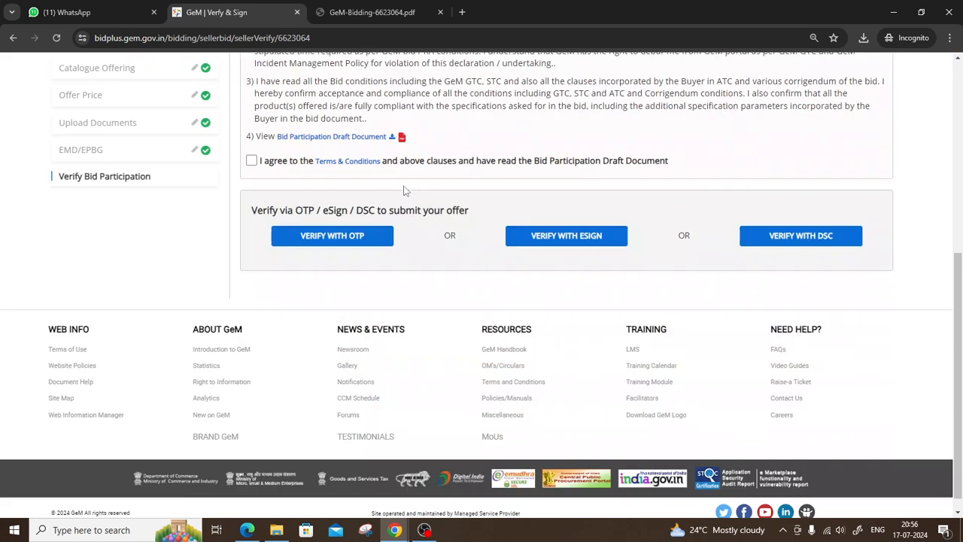
{"action": "left_click", "coordinate": [251, 161]}
{"action": "scroll", "coordinate": [582, 176], "scroll_direction": "up", "scroll_amount": 2}
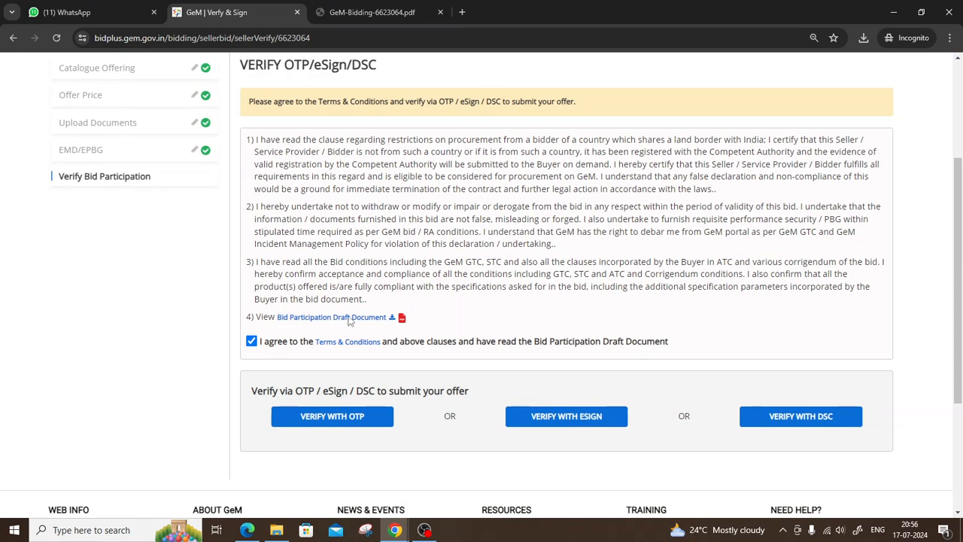
Verify the bid with the mobile OTP so GEM/2024/B/5144499 shows as participated
{"action": "left_click", "coordinate": [329, 416]}
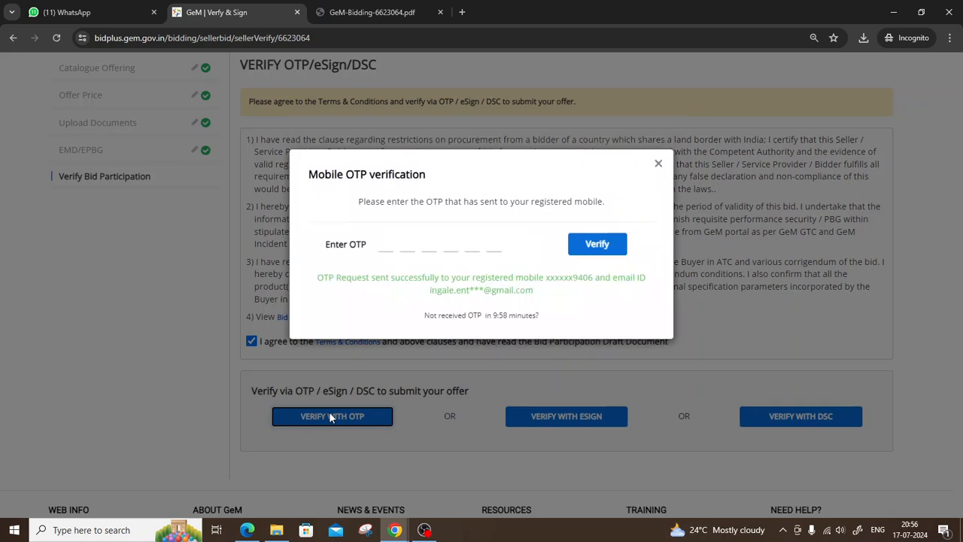
{"action": "left_click", "coordinate": [394, 243]}
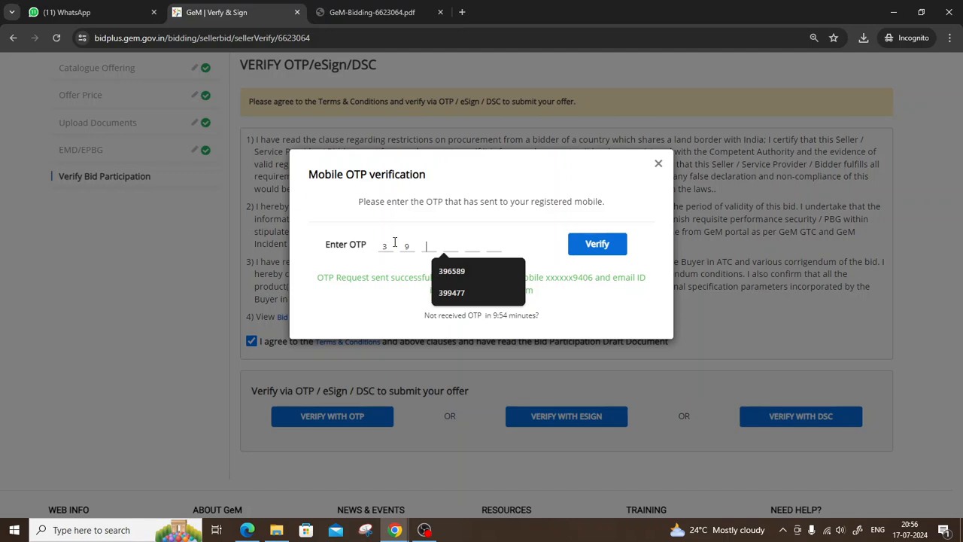
{"action": "left_click", "coordinate": [606, 249]}
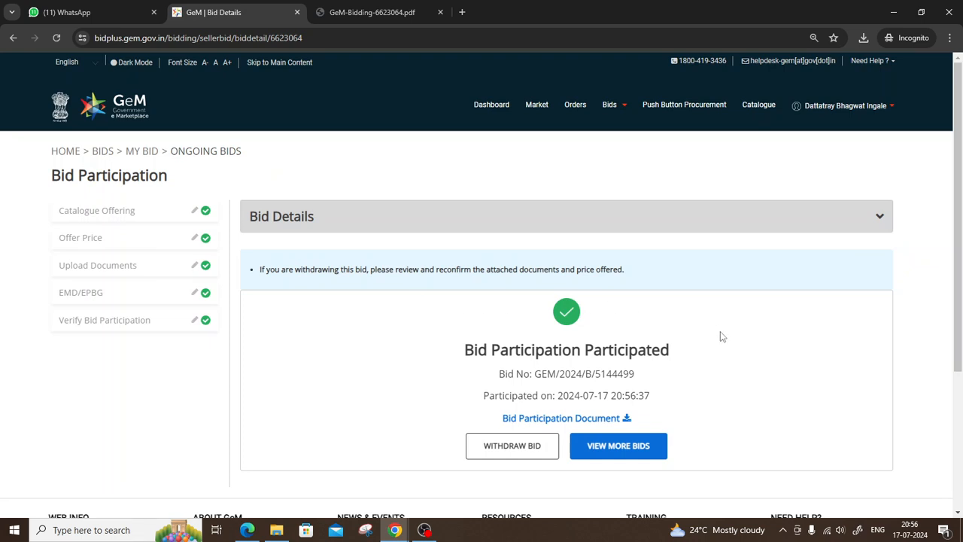
Save the Bid Participation Document PDF for GEM/2024/B/5144499 to disk
{"action": "scroll", "coordinate": [709, 338], "scroll_direction": "down", "scroll_amount": 2}
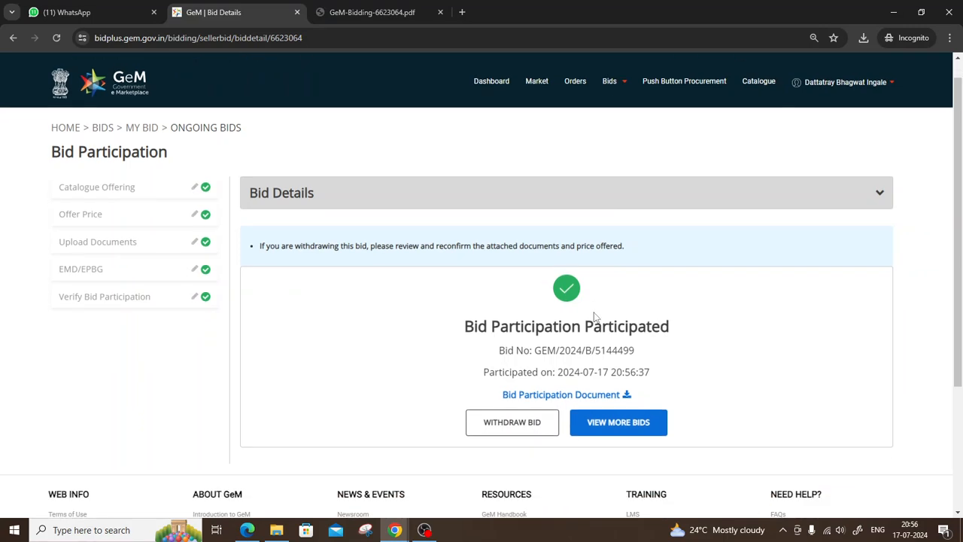
{"action": "scroll", "coordinate": [681, 340], "scroll_direction": "up", "scroll_amount": 1}
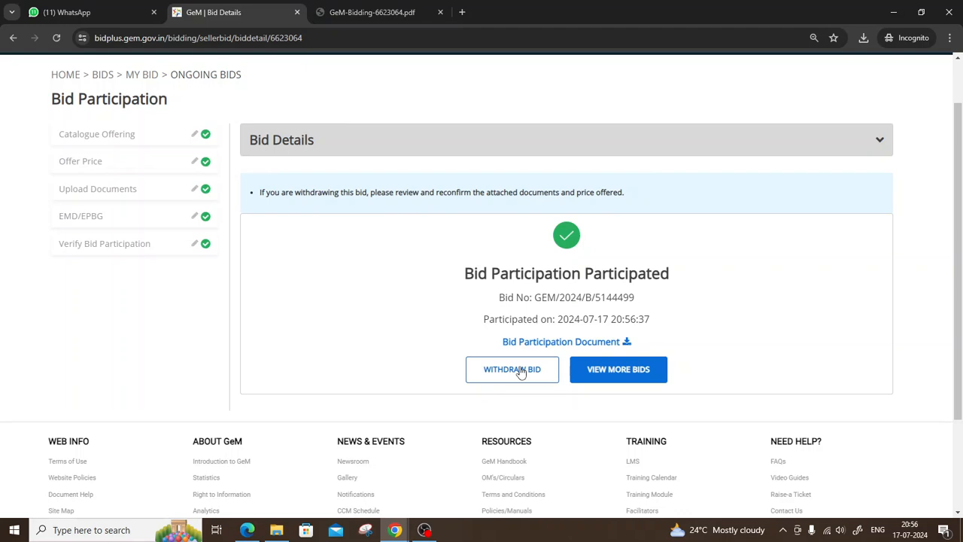
{"action": "left_click", "coordinate": [575, 343]}
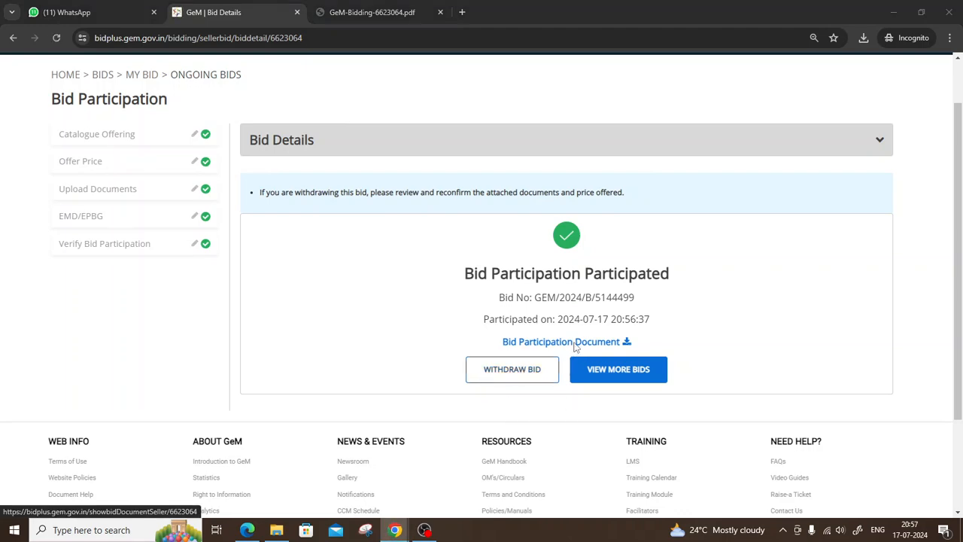
{"action": "left_click", "coordinate": [728, 496]}
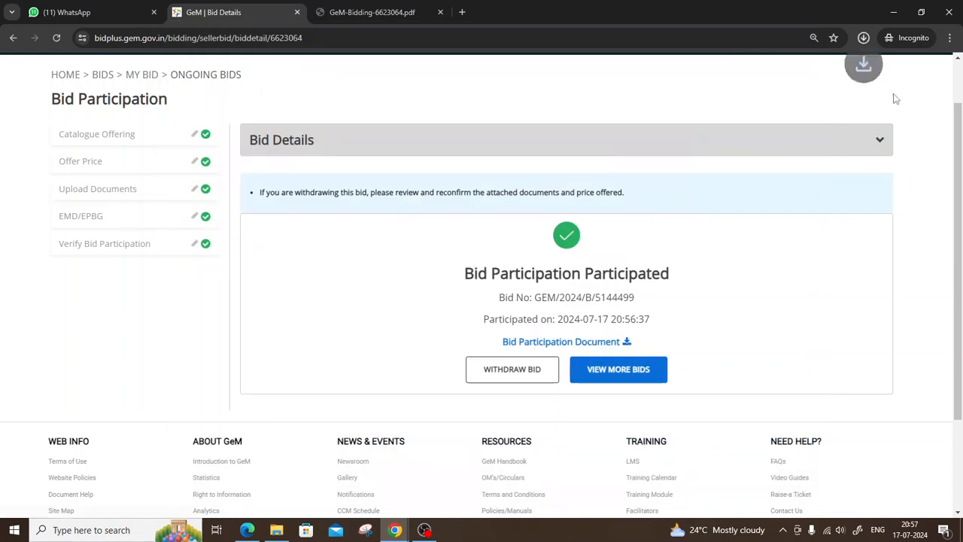
Review the downloaded two-page Bid Participation Document PDF, then return to the GeM Bid Details page
{"action": "left_click", "coordinate": [762, 99]}
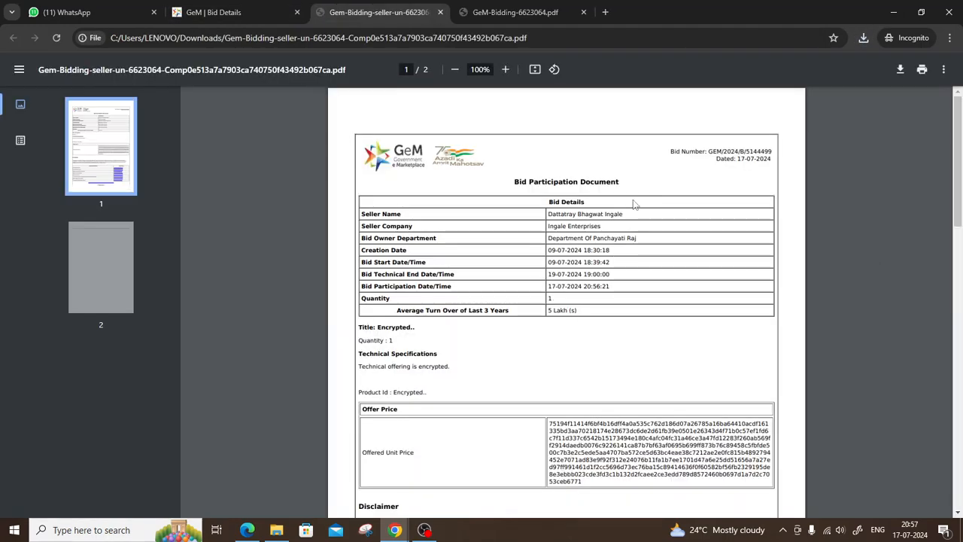
{"action": "scroll", "coordinate": [545, 276], "scroll_direction": "down", "scroll_amount": 1}
{"action": "scroll", "coordinate": [544, 276], "scroll_direction": "down", "scroll_amount": 5}
{"action": "scroll", "coordinate": [544, 273], "scroll_direction": "up", "scroll_amount": 6}
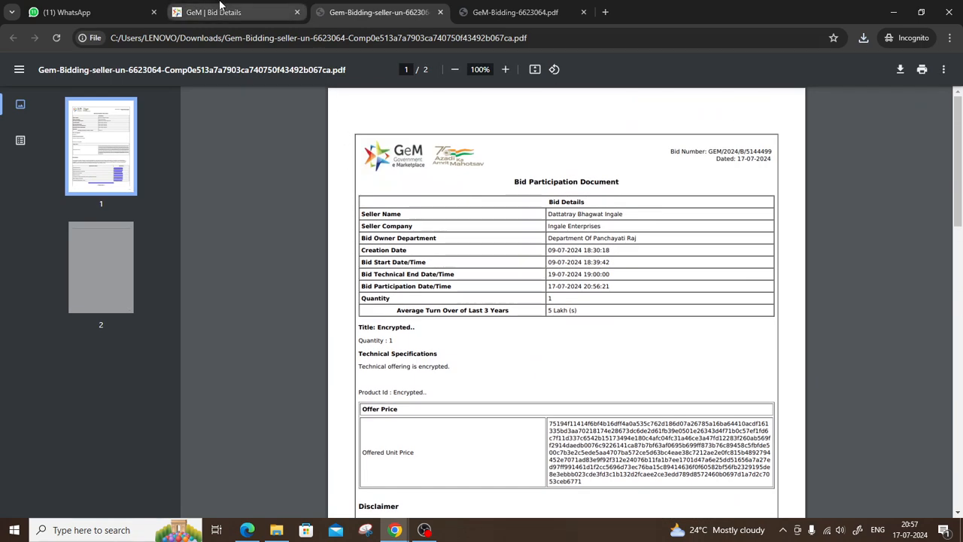
{"action": "left_click", "coordinate": [226, 12]}
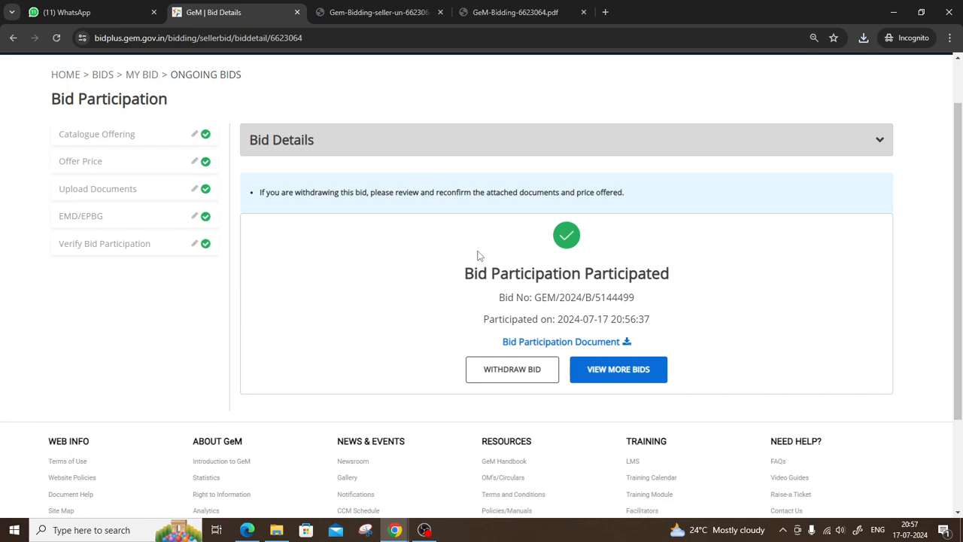